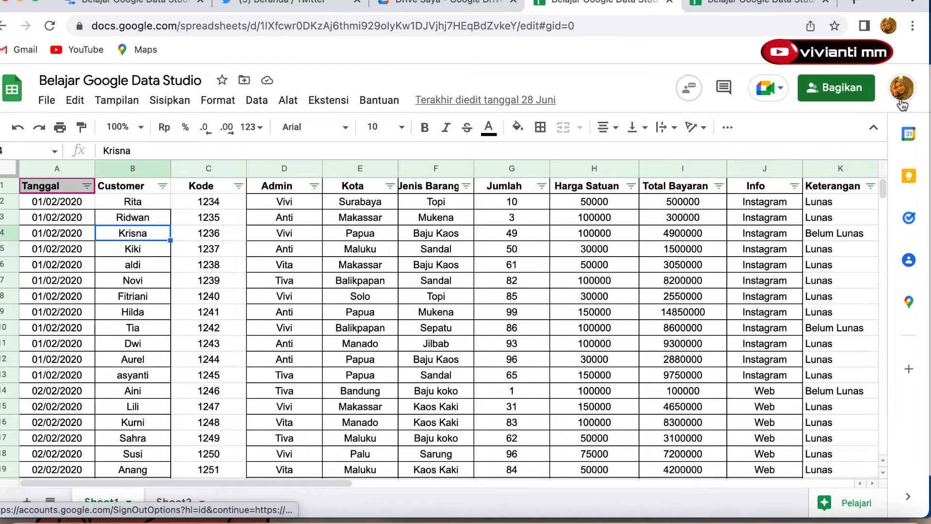
# Step: Open the spreadsheet in the second account's browser tab, accept the account notice, and view the document chat before closing it
pyautogui.click(774, 5)
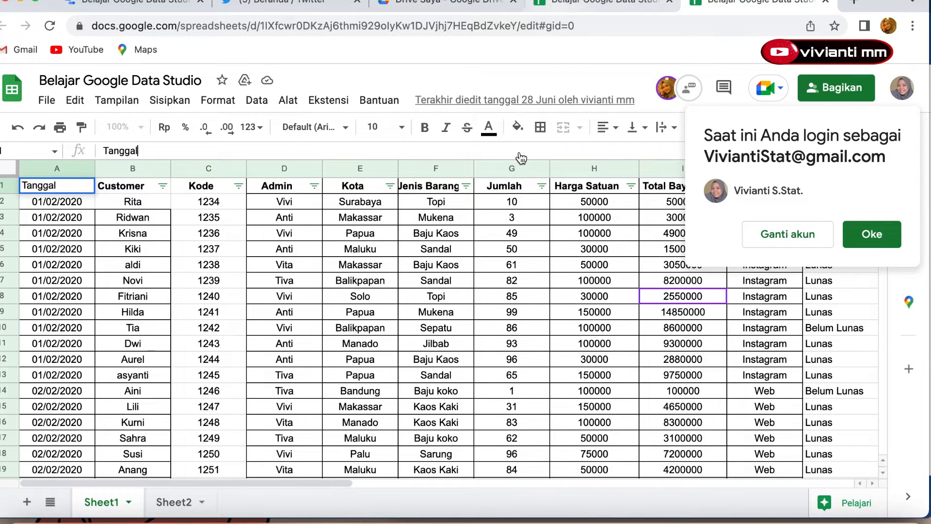
pyautogui.click(870, 235)
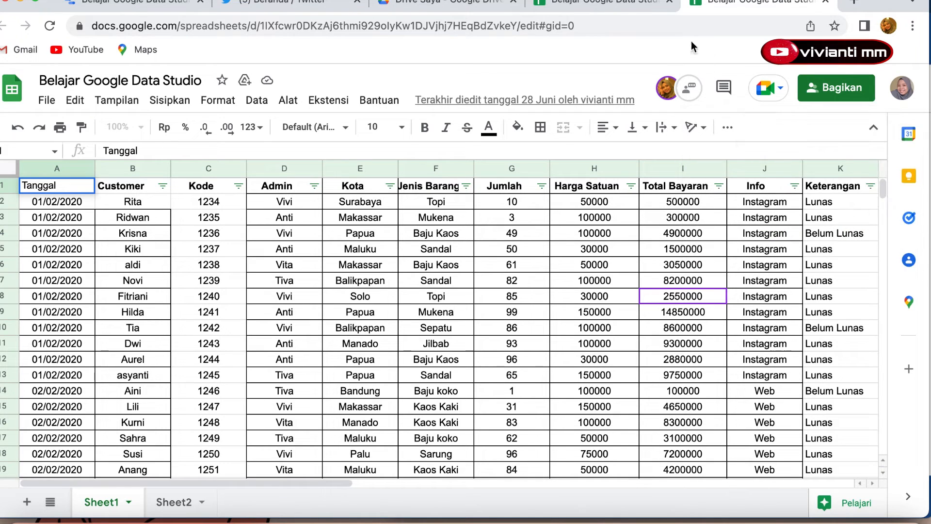
pyautogui.click(688, 90)
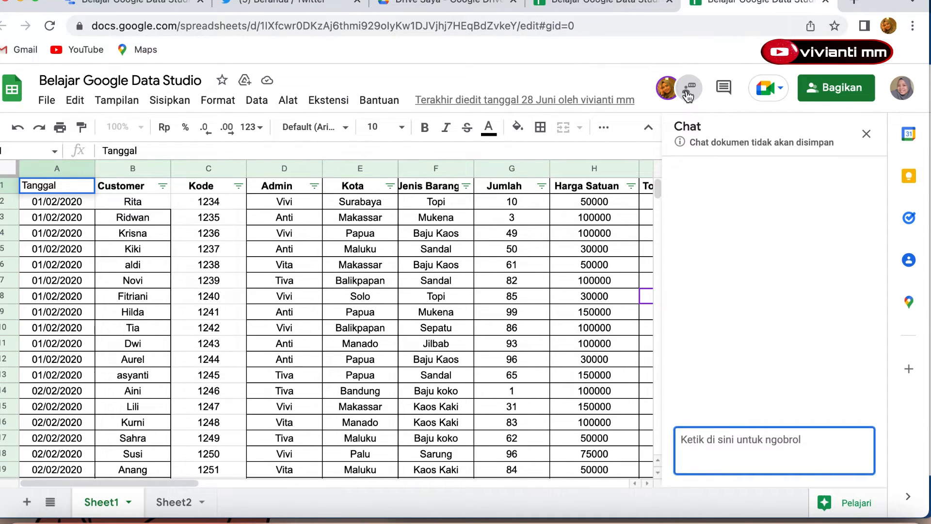
pyautogui.click(869, 134)
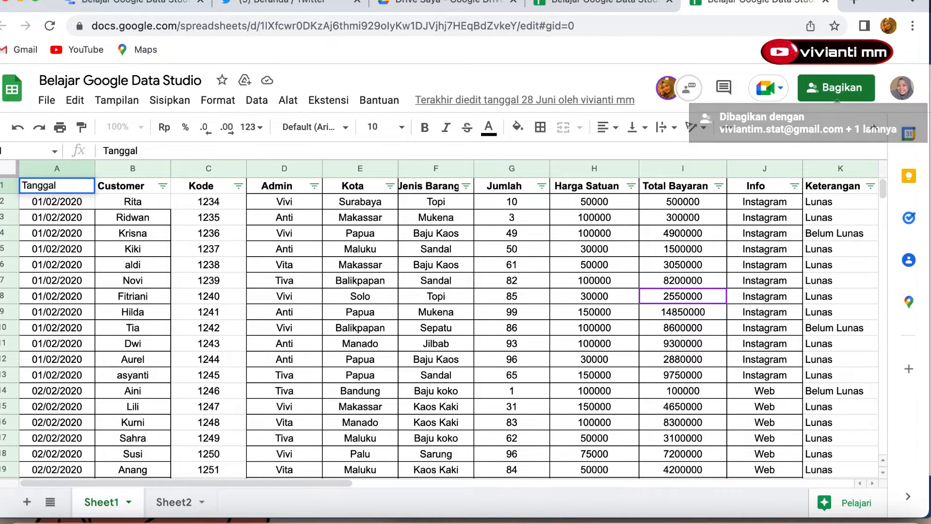
# Step: In the owner's browser tab, review who has access to the spreadsheet and look over Sheet2 and Sheet1
pyautogui.click(577, 9)
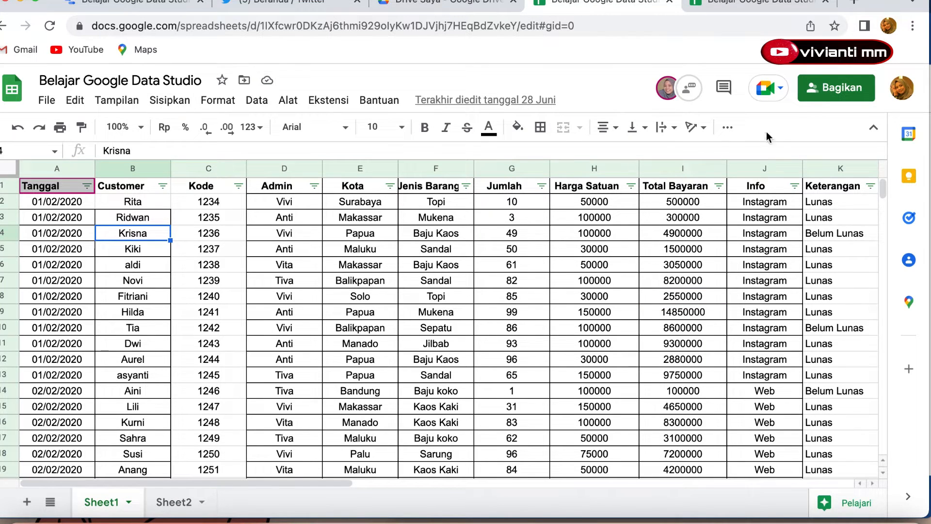
pyautogui.click(813, 93)
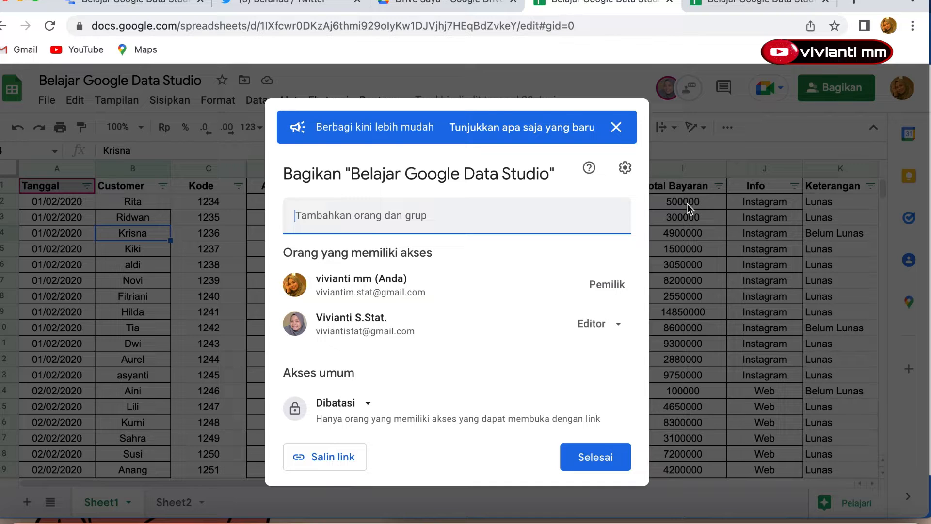
pyautogui.click(616, 128)
pyautogui.click(596, 441)
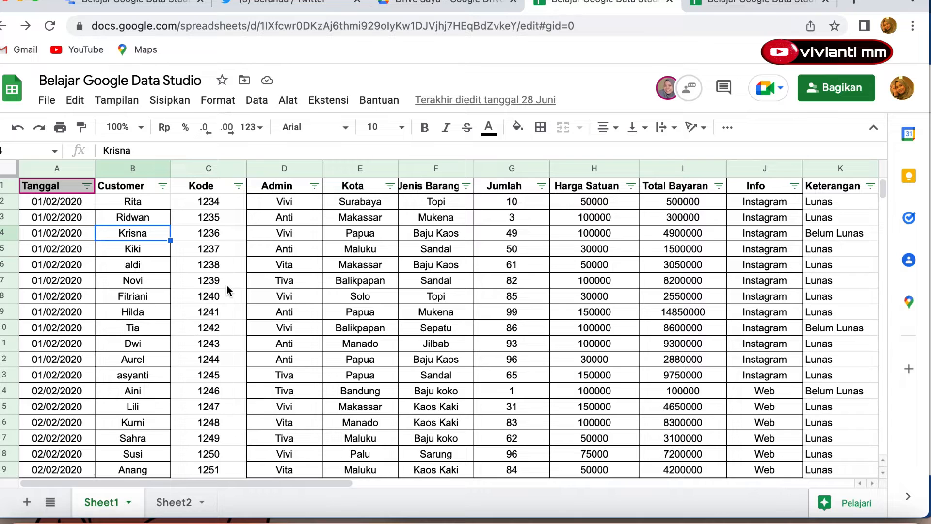
pyautogui.click(162, 503)
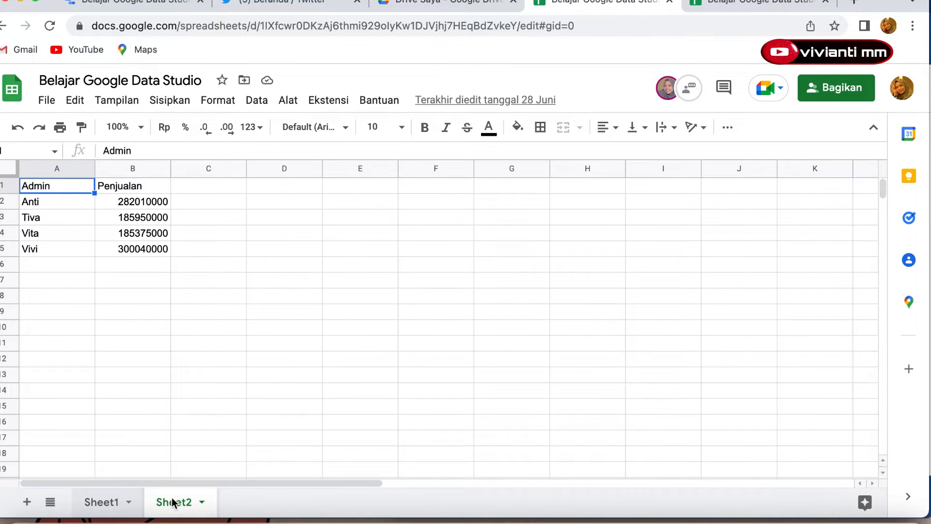
pyautogui.click(127, 503)
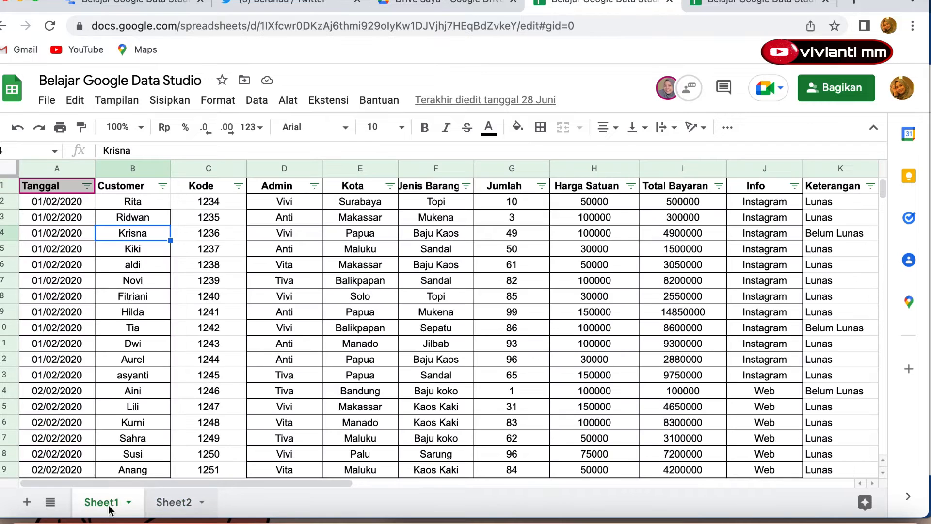
# Step: From the second account's browser tab, enter 123 in cell B6 of Sheet2, below the Penjualan values
pyautogui.click(749, 4)
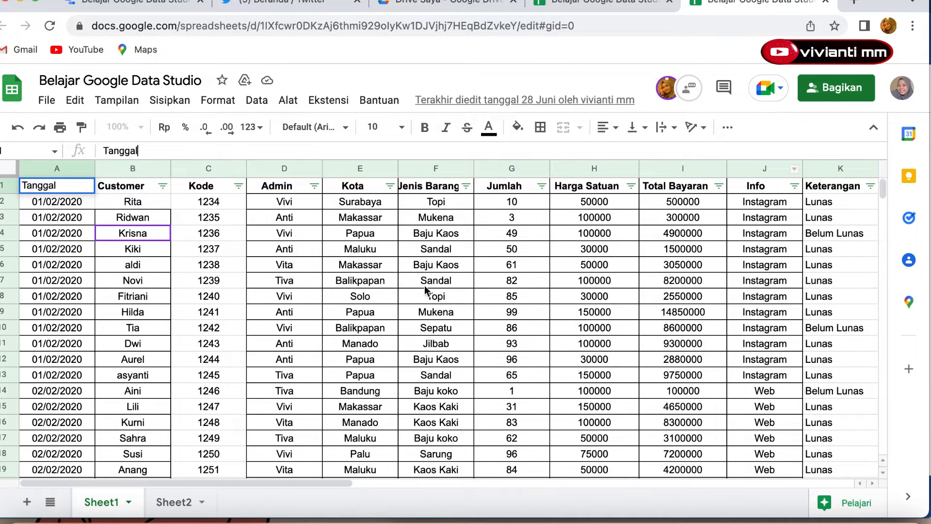
pyautogui.click(183, 503)
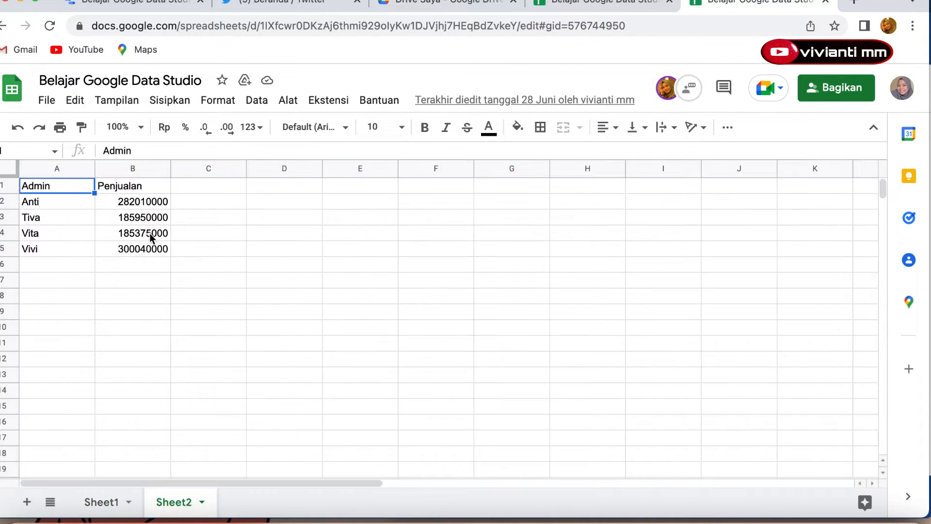
pyautogui.click(135, 260)
pyautogui.write('123')
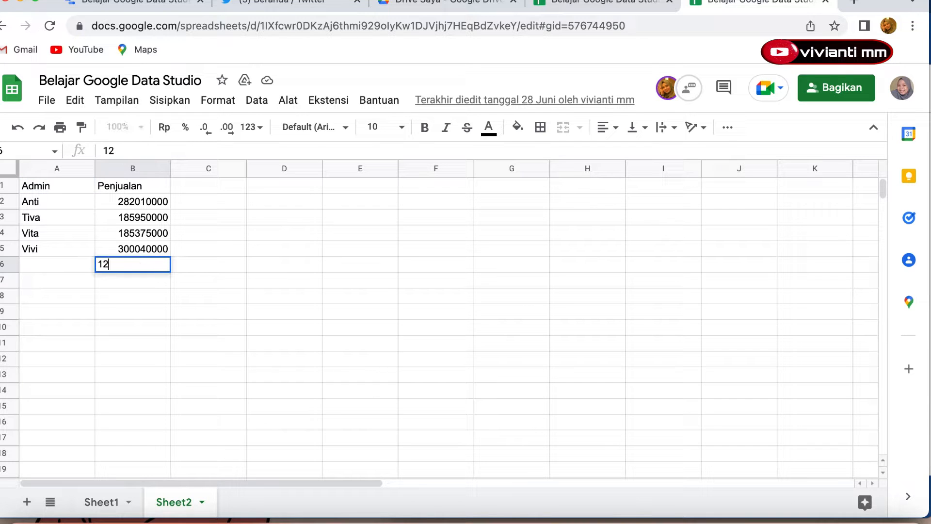
pyautogui.click(234, 295)
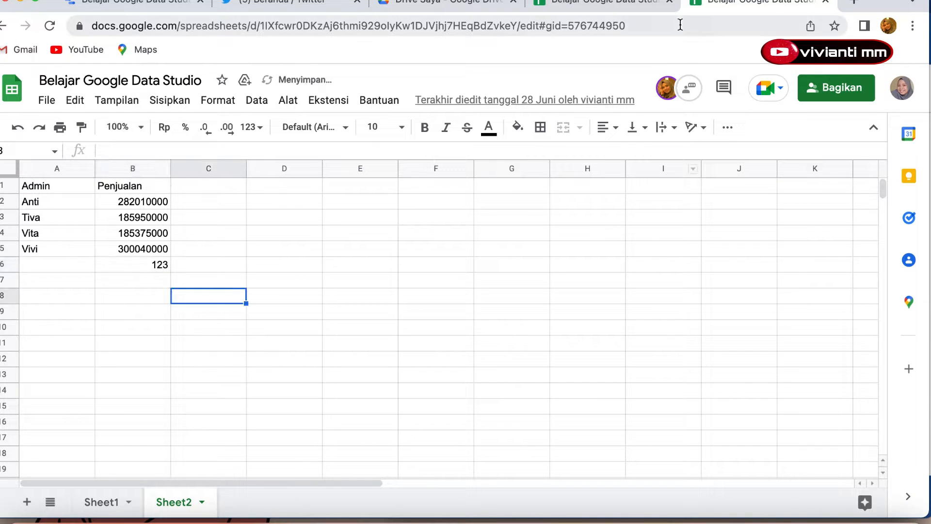
# Step: Compare Sheet2 in the owner's and the second account's browser tabs to check the new entry in B6
pyautogui.click(591, 3)
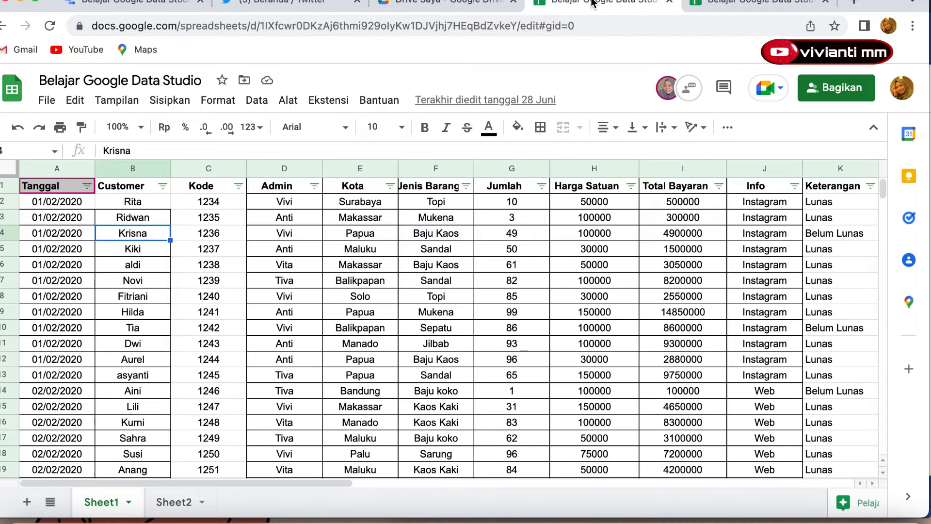
pyautogui.click(176, 503)
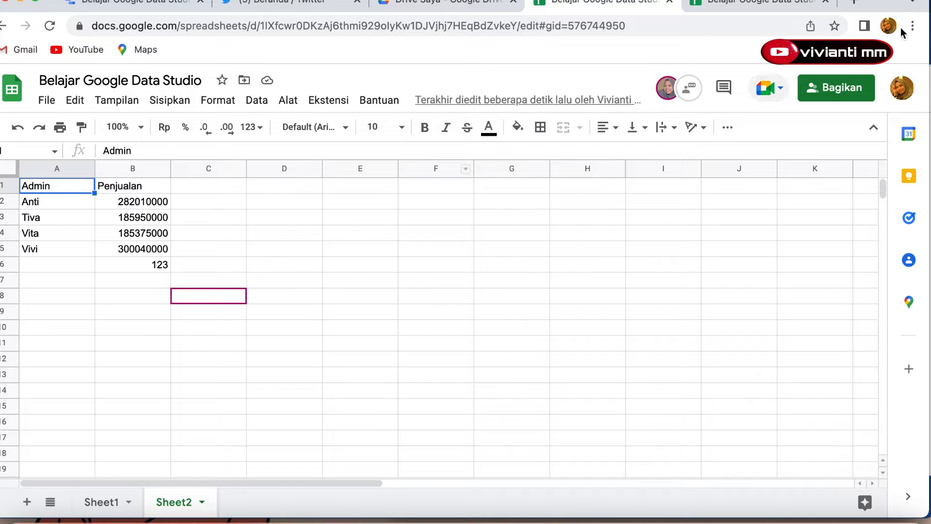
pyautogui.click(741, 5)
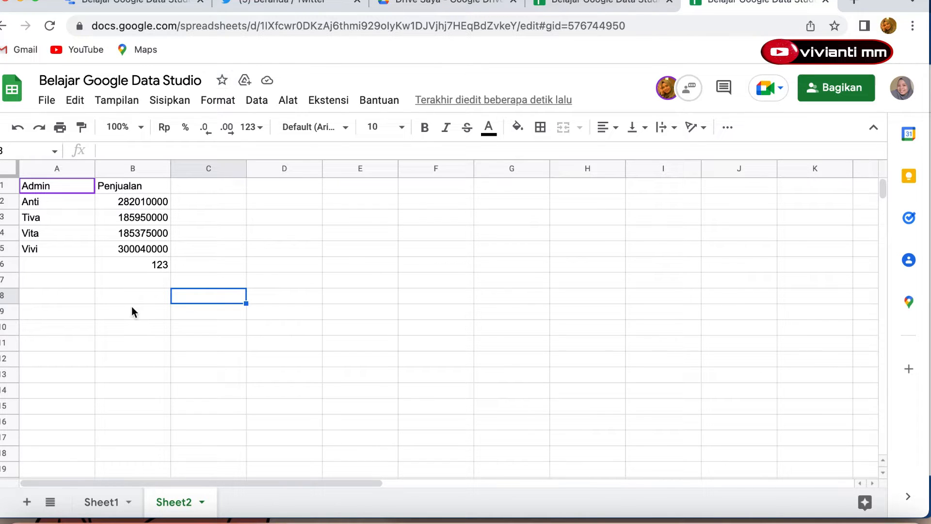
pyautogui.click(583, 2)
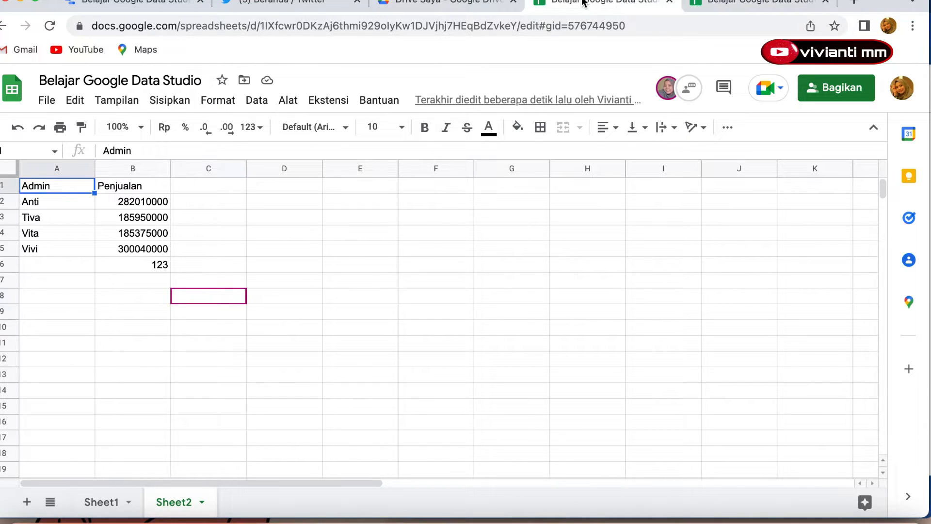
# Step: Protect the whole of Sheet2 and restrict editing to the owner by deselecting the other editor
pyautogui.click(206, 502)
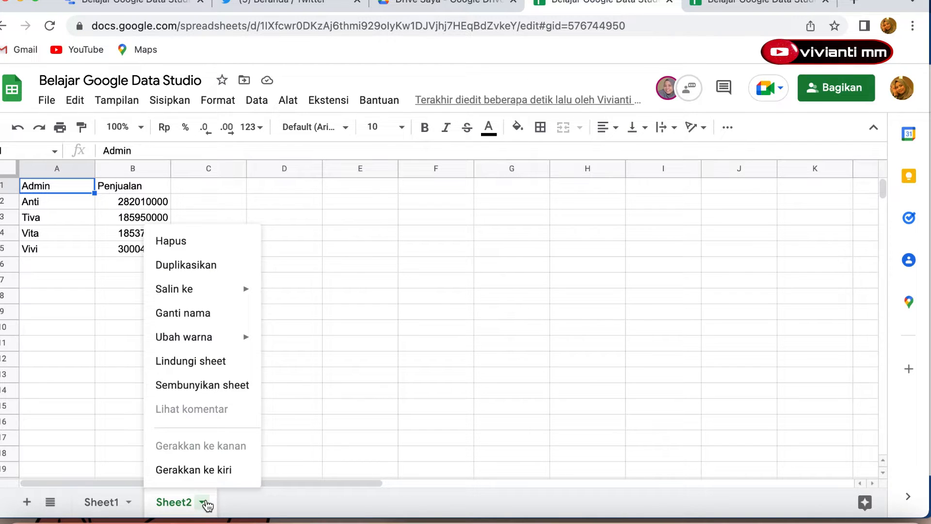
pyautogui.click(192, 362)
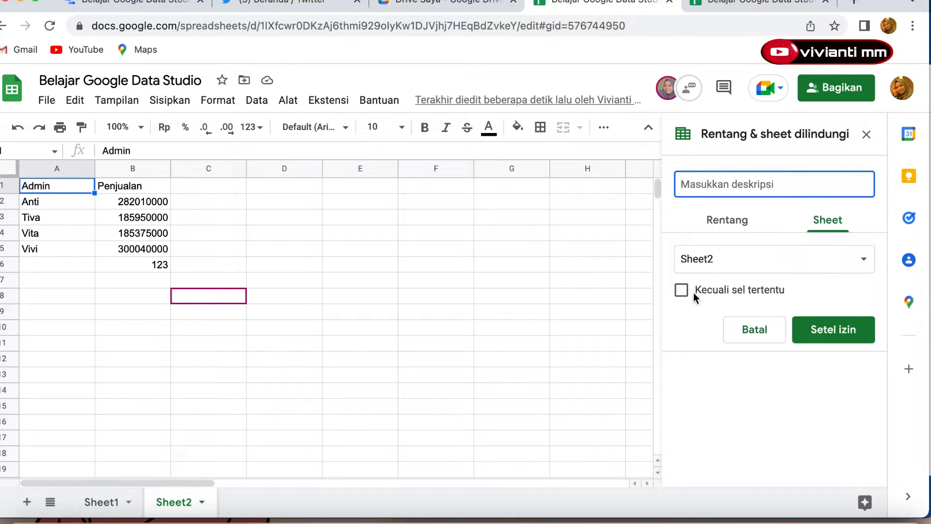
pyautogui.click(863, 270)
pyautogui.click(735, 261)
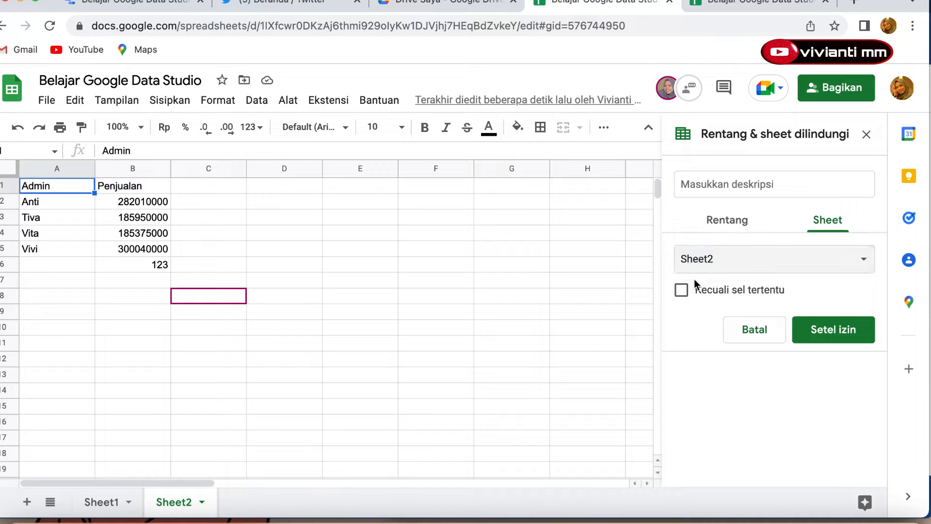
pyautogui.click(836, 331)
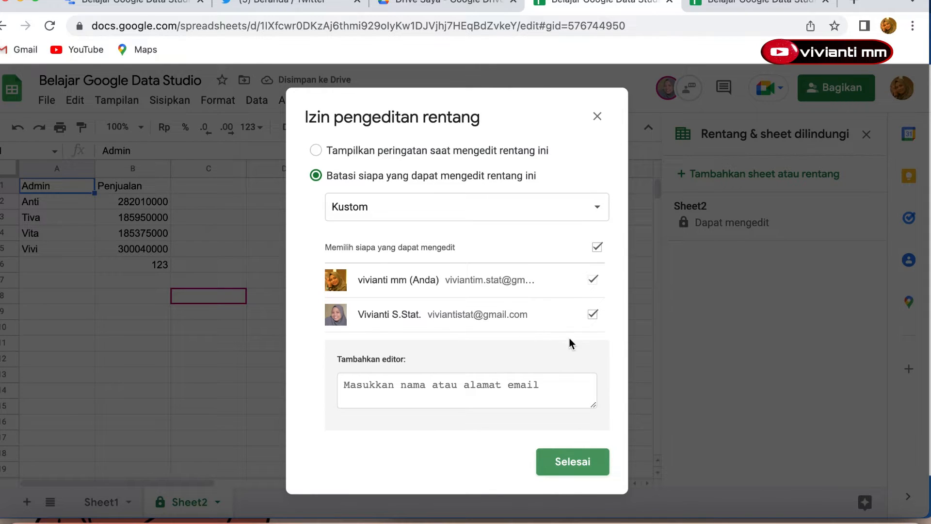
pyautogui.click(592, 316)
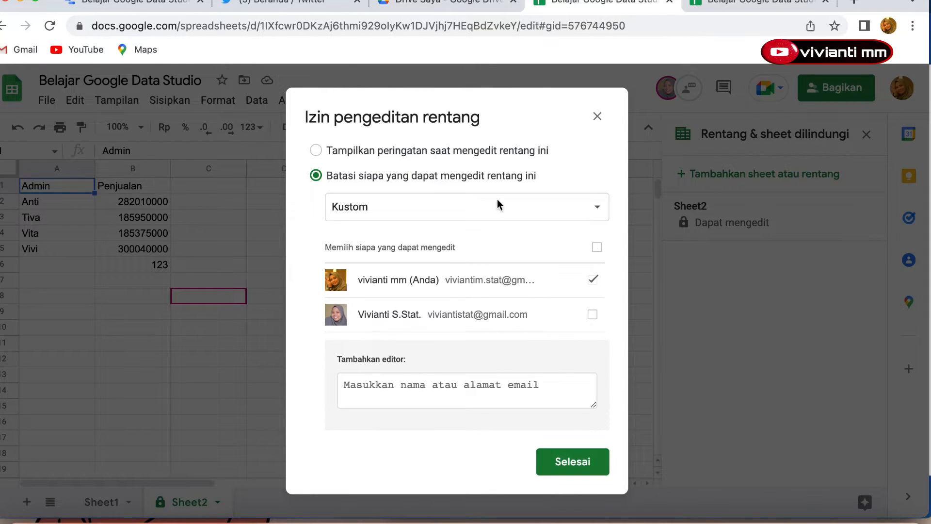
pyautogui.click(572, 462)
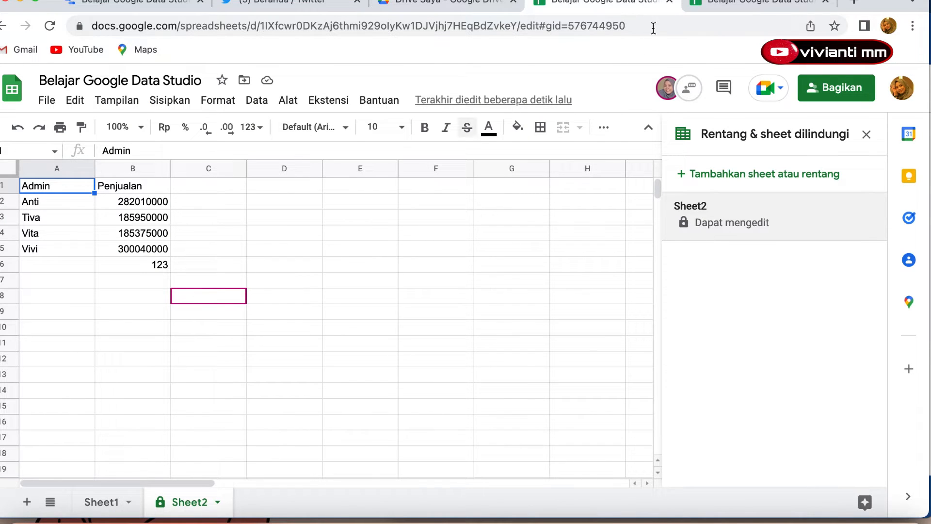
# Step: In the second account's browser tab, check whether cells B11, C7, C5 and B4 of the protected Sheet2 can be edited
pyautogui.click(703, 5)
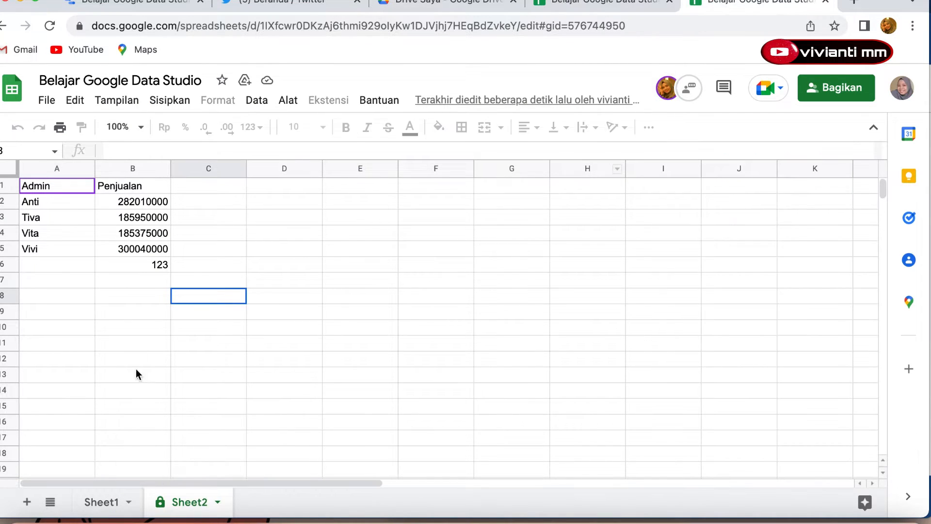
pyautogui.click(143, 344)
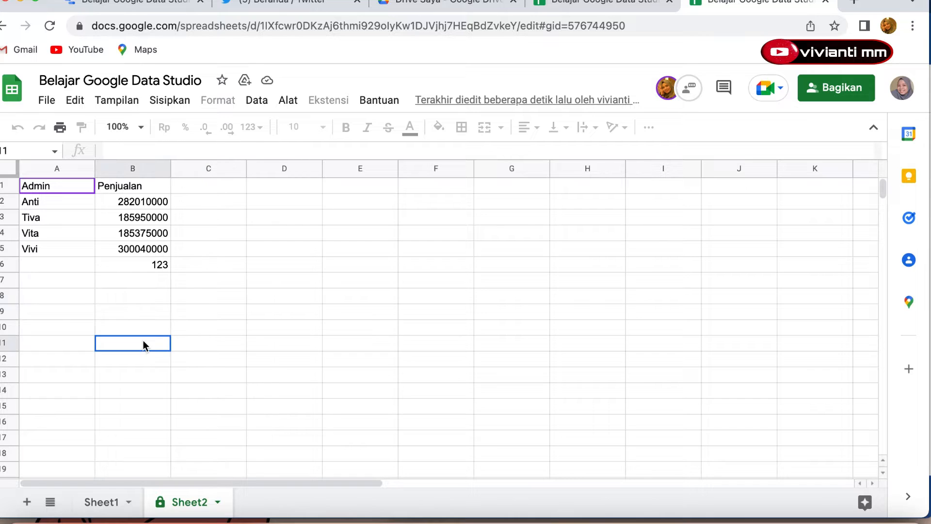
pyautogui.click(212, 280)
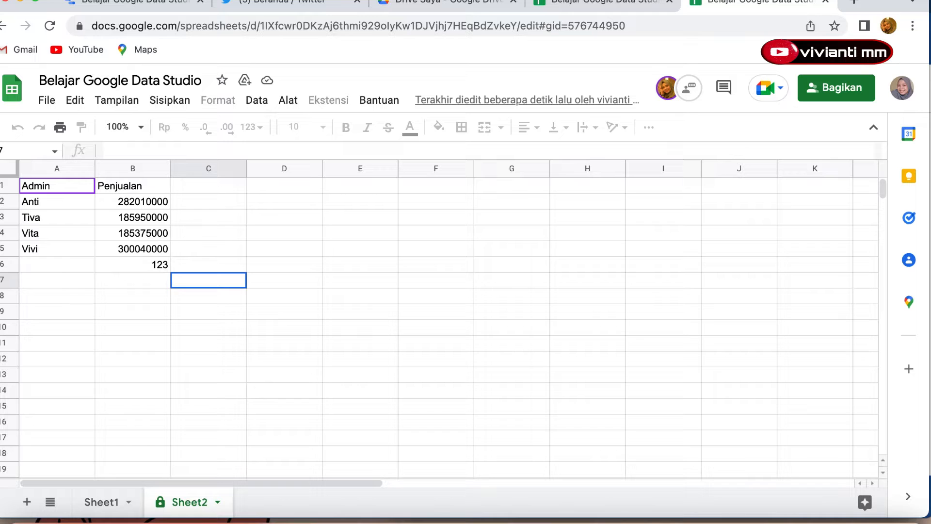
pyautogui.click(229, 252)
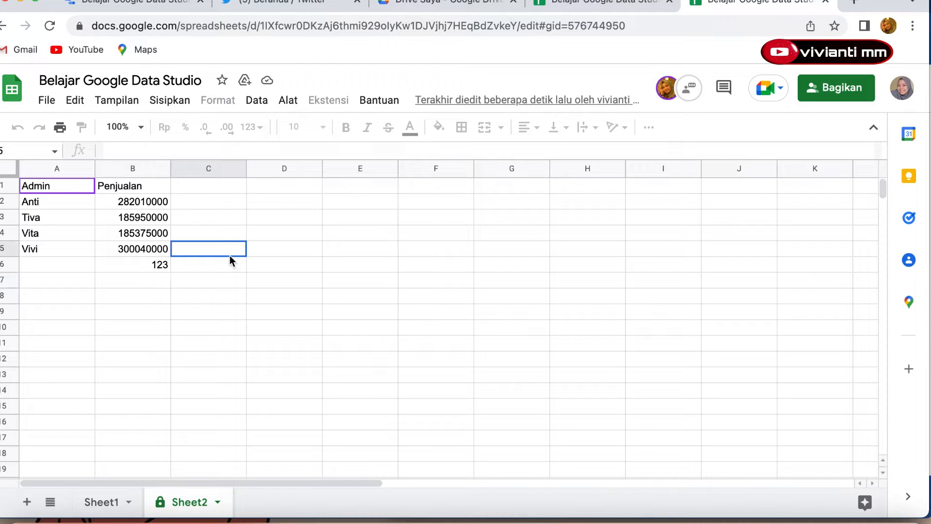
pyautogui.click(111, 234)
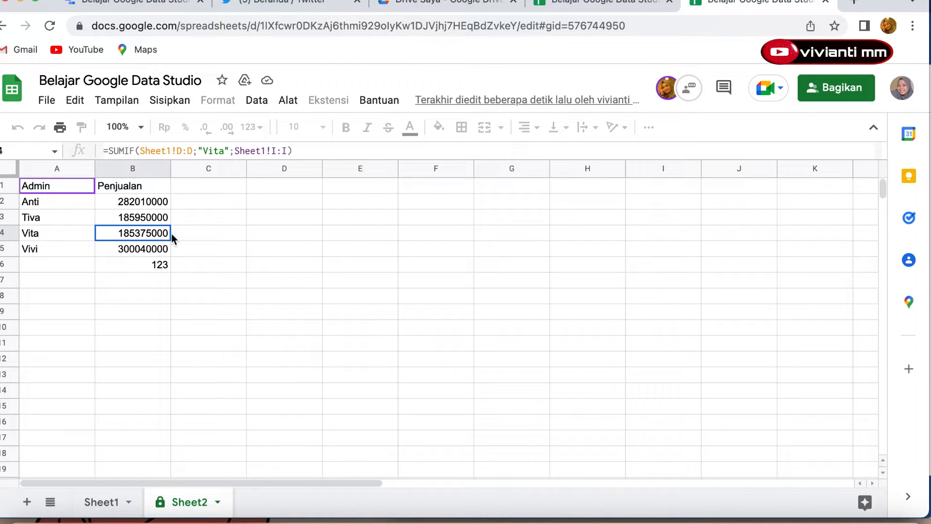
# Step: Copy cell B2 of the protected Sheet2 and try to paste it into cell C2
pyautogui.click(147, 201)
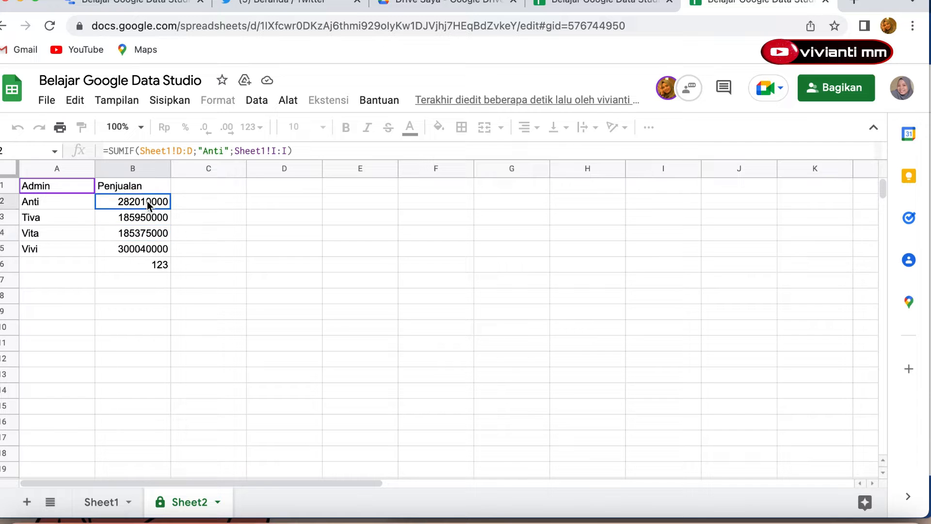
pyautogui.rightClick(147, 200)
pyautogui.click(156, 217)
pyautogui.click(202, 199)
pyautogui.rightClick(201, 199)
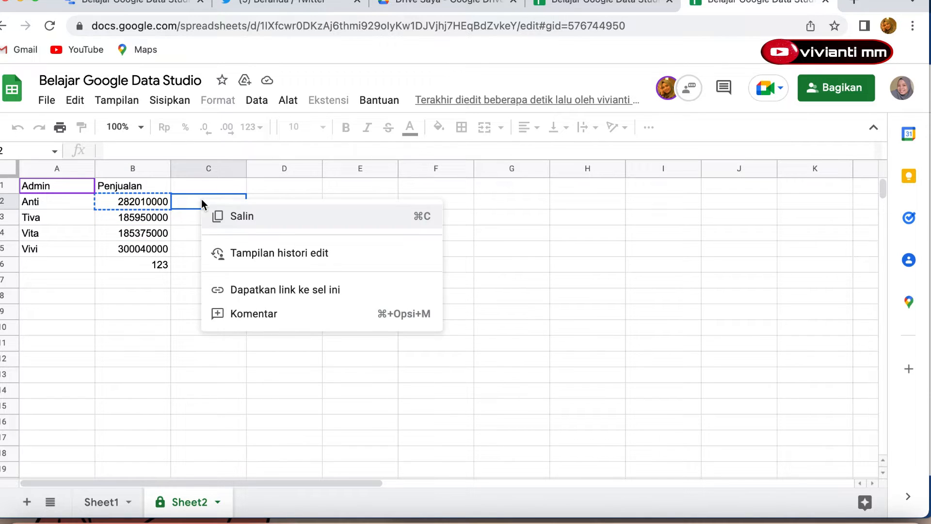
pyautogui.click(158, 218)
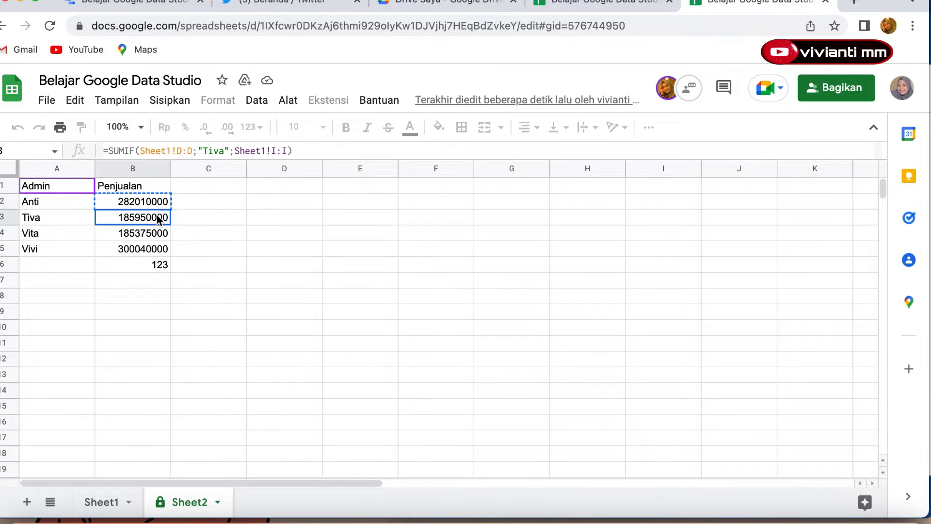
pyautogui.rightClick(205, 204)
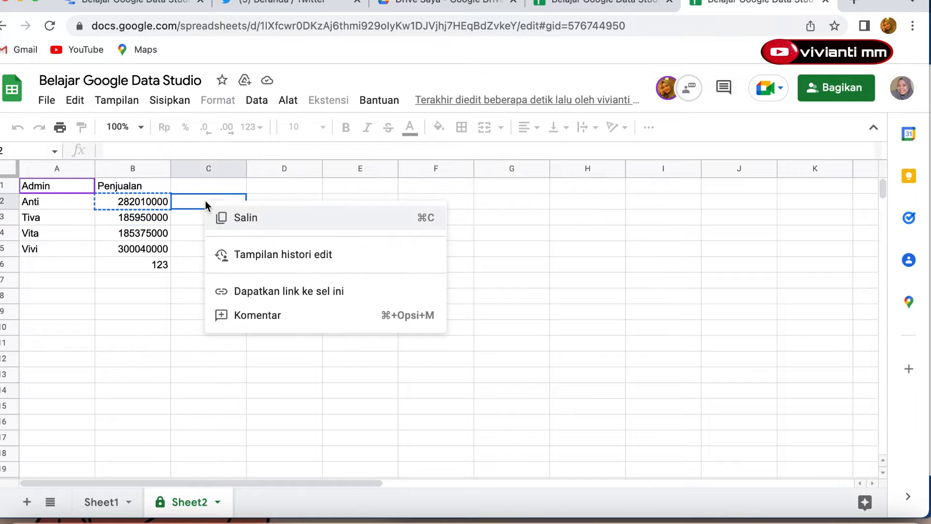
# Step: Paste the cell copied from protected Sheet2 into cell S2 of the unprotected Sheet1
pyautogui.click(96, 504)
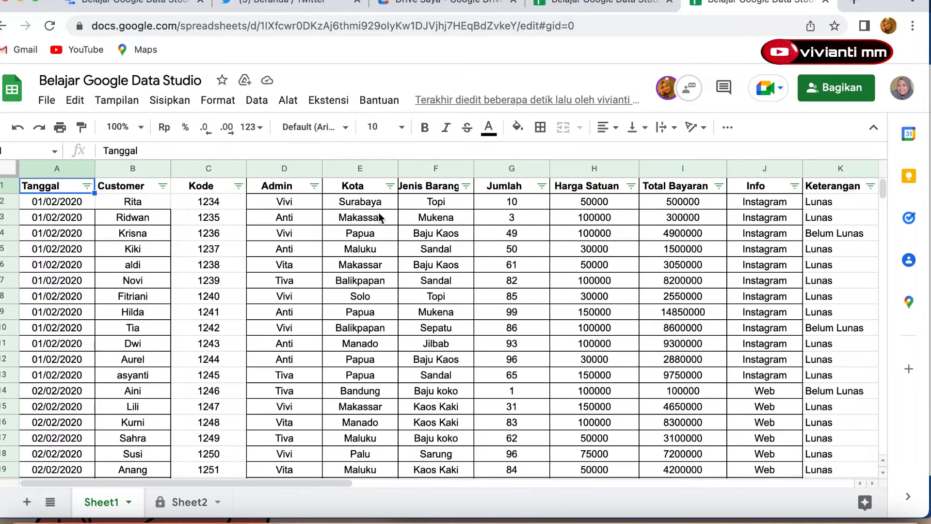
pyautogui.click(801, 221)
pyautogui.hscroll(15, 716, 214)
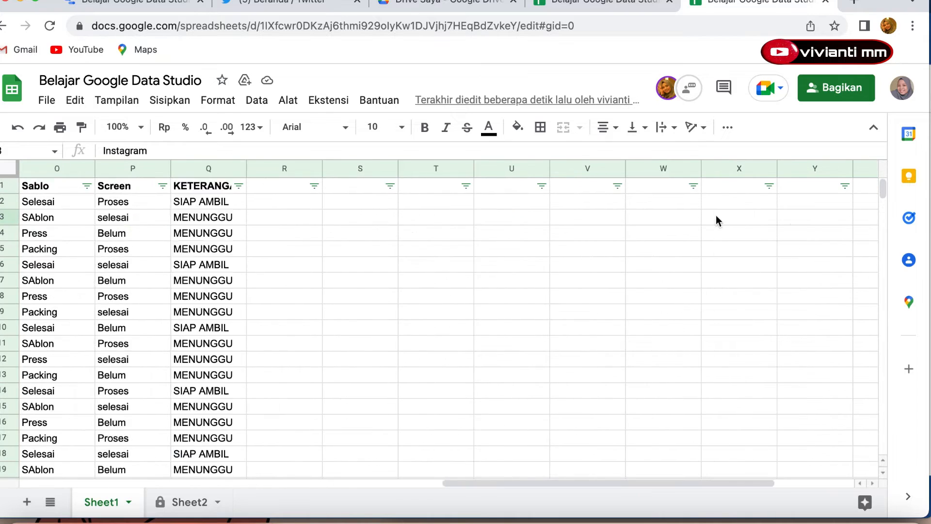
pyautogui.click(173, 204)
pyautogui.rightClick(172, 204)
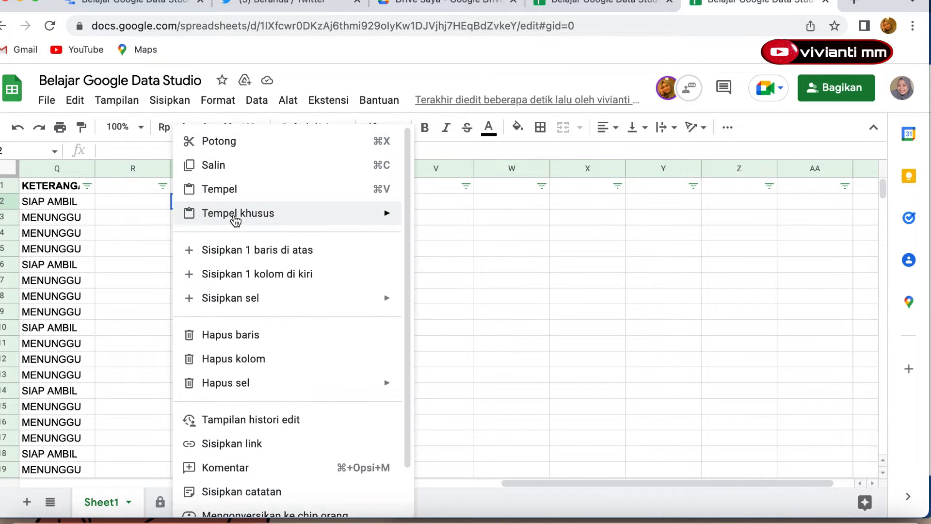
pyautogui.click(318, 190)
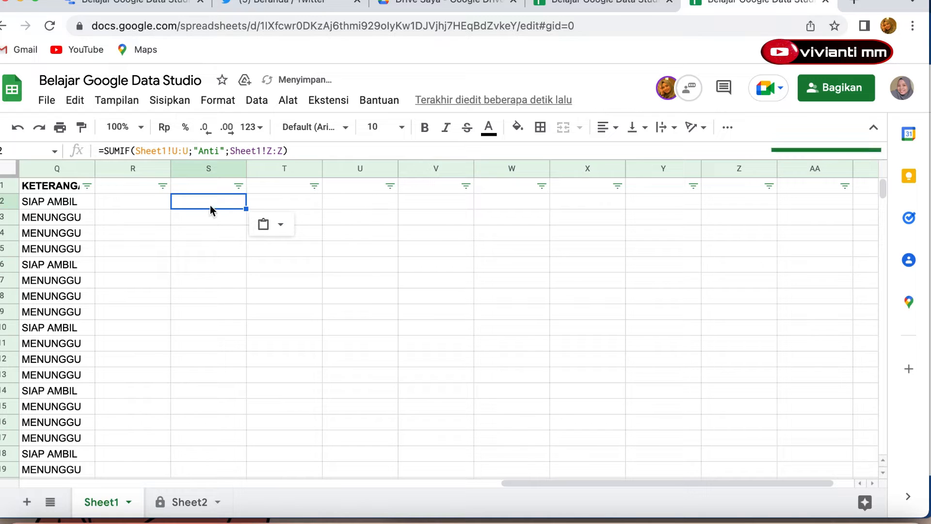
# Step: Clear the pasted formula from cell S2 of Sheet1
pyautogui.click(196, 217)
pyautogui.click(196, 206)
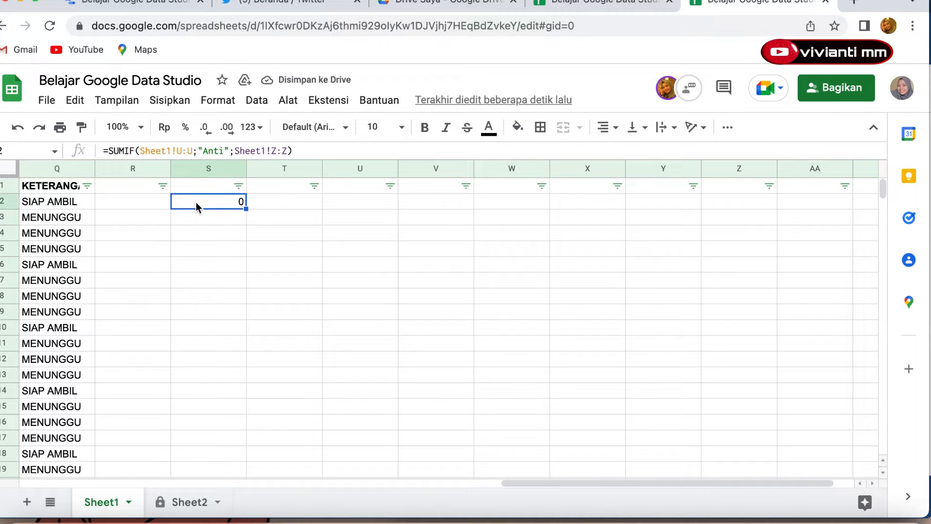
pyautogui.press('Delete')
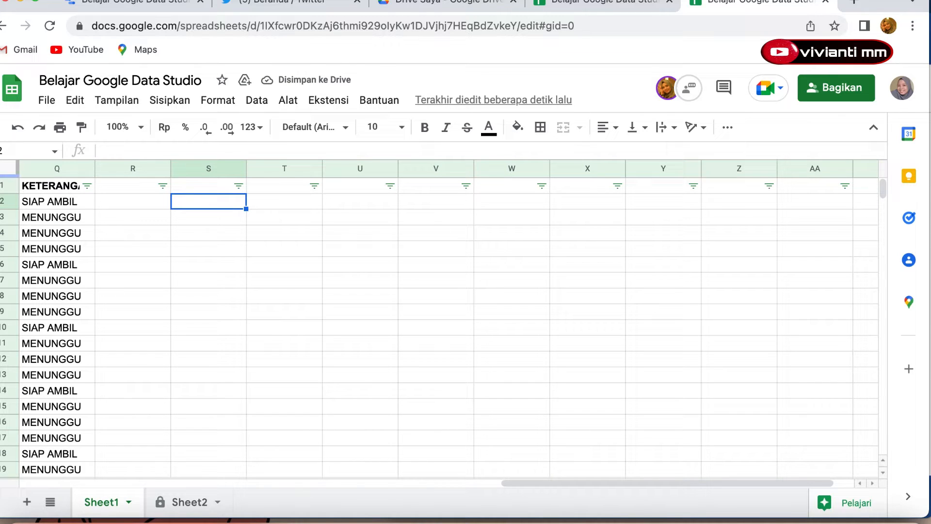
pyautogui.click(174, 504)
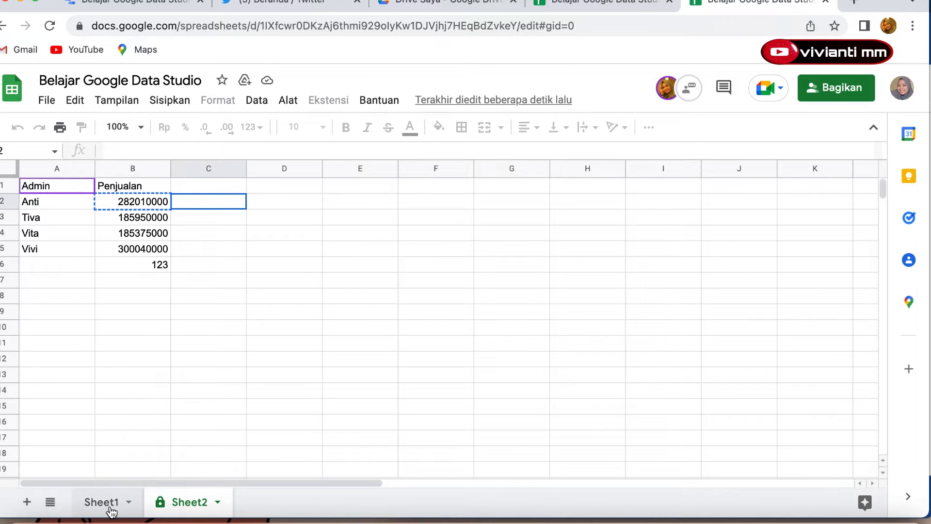
pyautogui.click(111, 505)
pyautogui.click(166, 502)
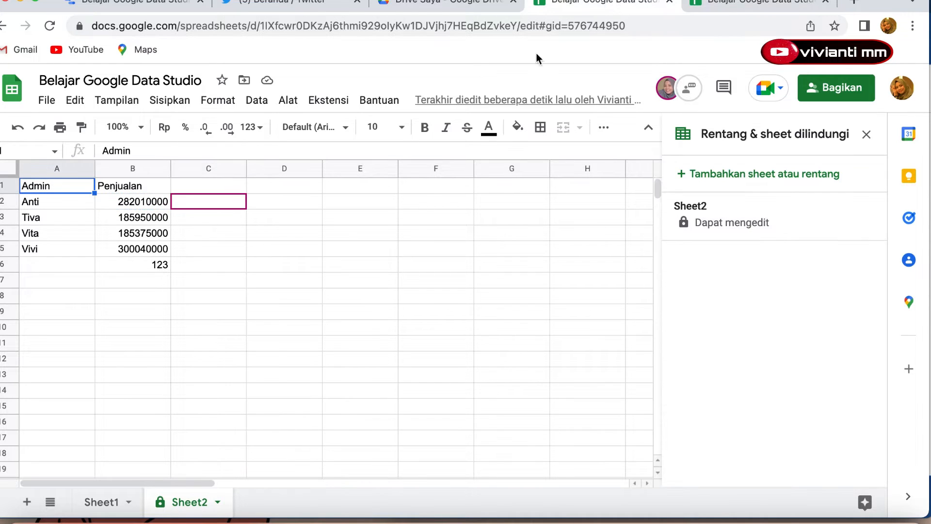
# Step: In the owner's browser tab, test editing cell D14 of protected Sheet2 with "bbb" and discard the entry
pyautogui.click(271, 385)
pyautogui.write('bbbb')
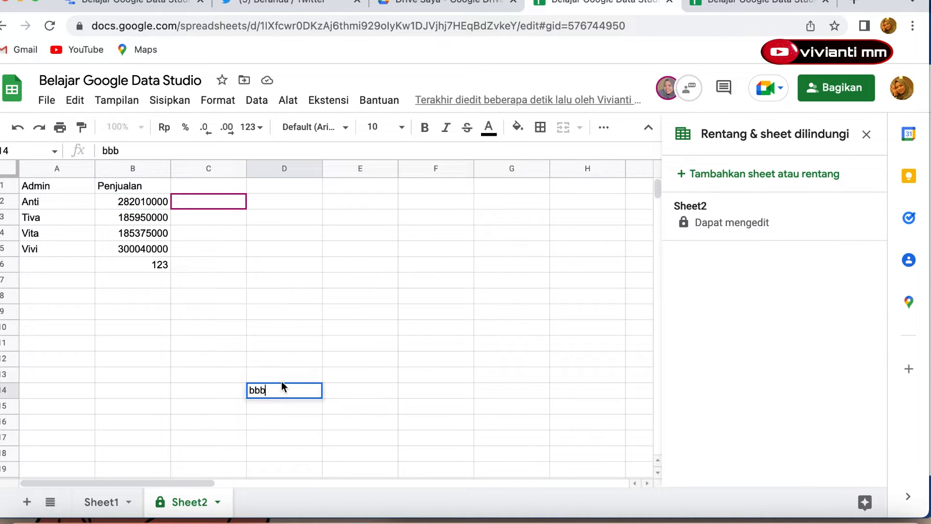
pyautogui.press('BackSpace')
pyautogui.press('BackSpace')
pyautogui.press('BackSpace')
pyautogui.press('BackSpace')
pyautogui.press('Escape')
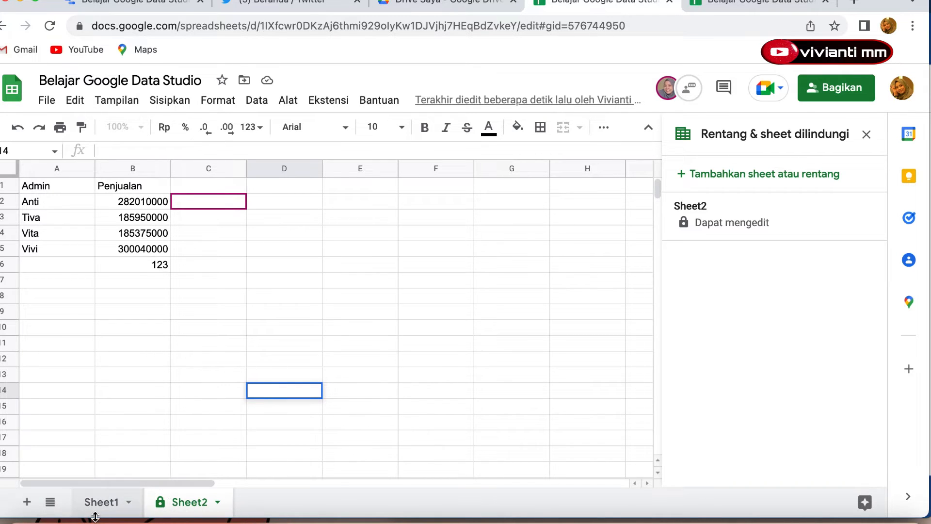
# Step: Show Sheet1 in the owner's browser tab and close the protected sheets and ranges sidebar
pyautogui.click(103, 501)
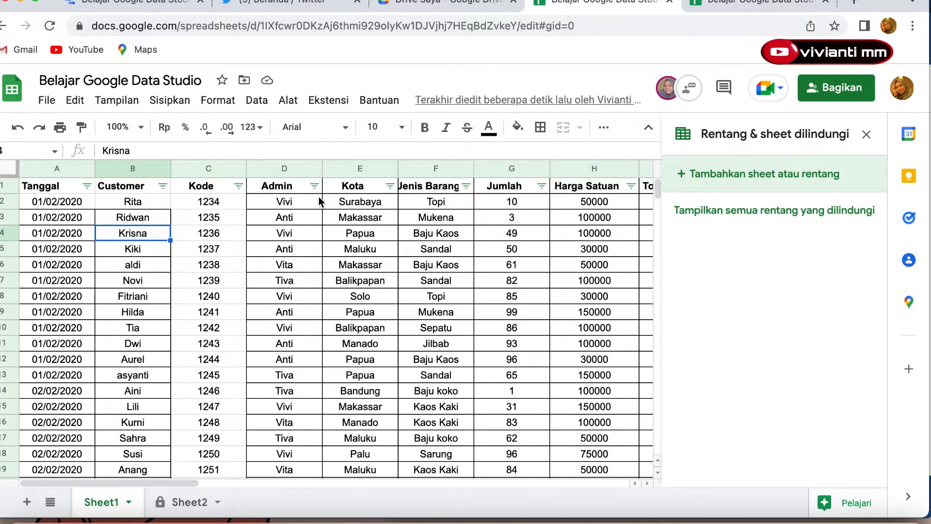
pyautogui.hscroll(10, 406, 193)
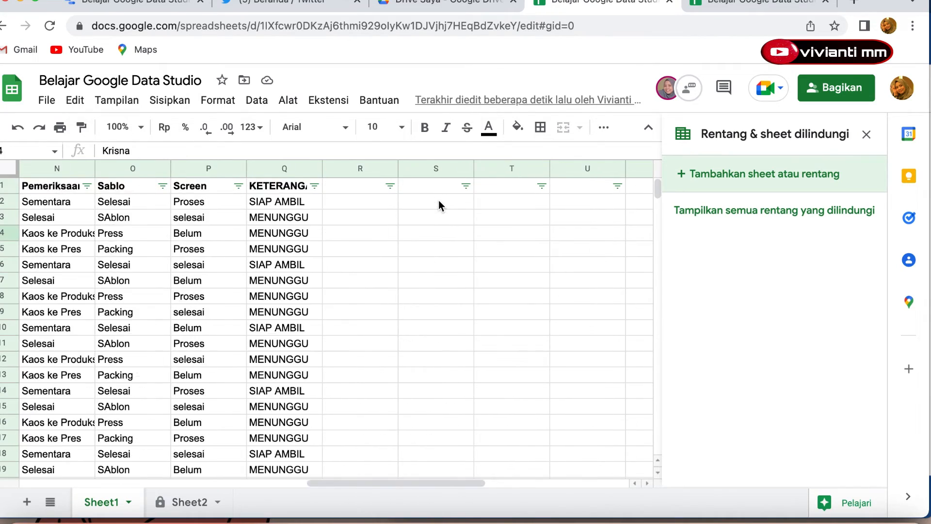
pyautogui.hscroll(-8, 438, 203)
pyautogui.hscroll(-3, 439, 201)
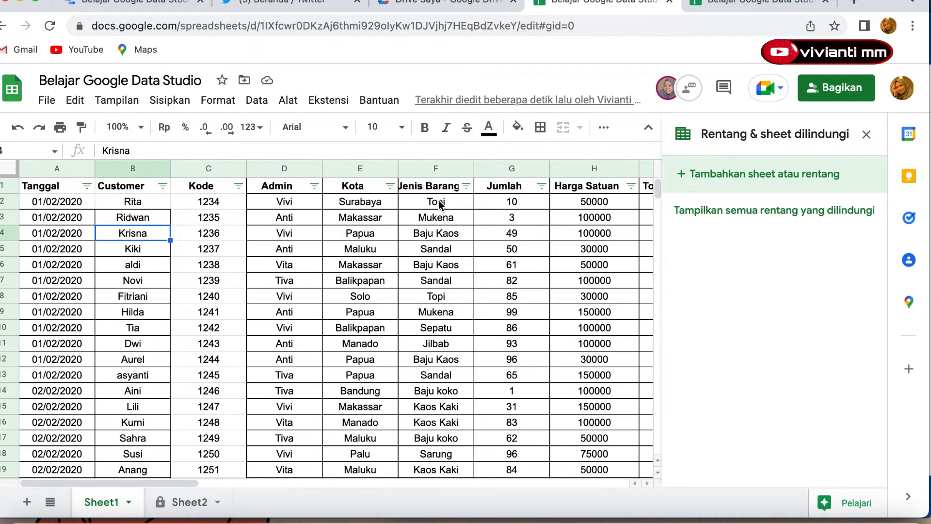
pyautogui.click(866, 134)
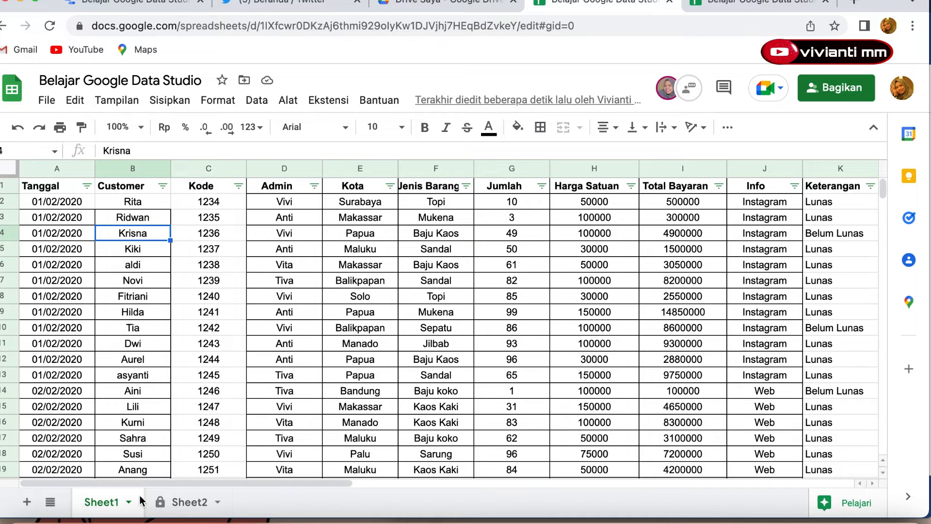
# Step: Set up a range protection on Sheet1 covering the whole Customer column with the range Sheet1!B1:B
pyautogui.click(129, 502)
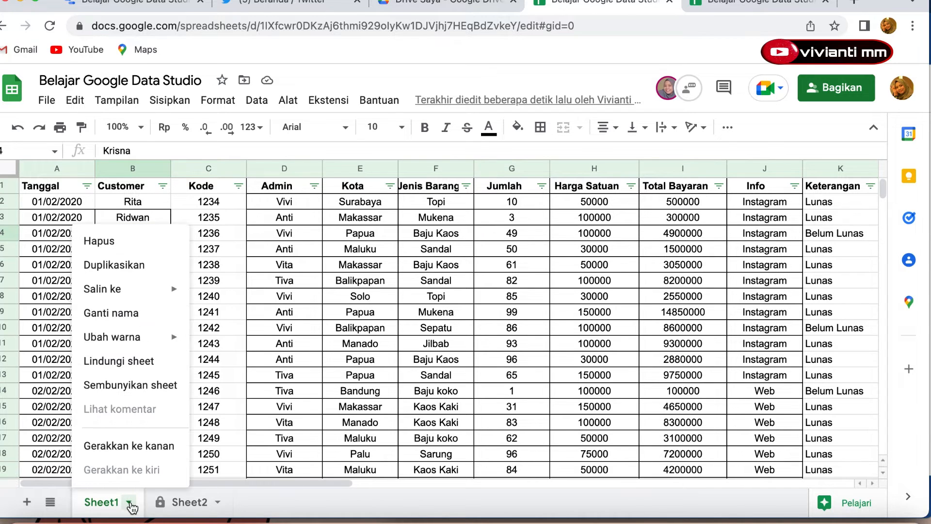
pyautogui.click(131, 362)
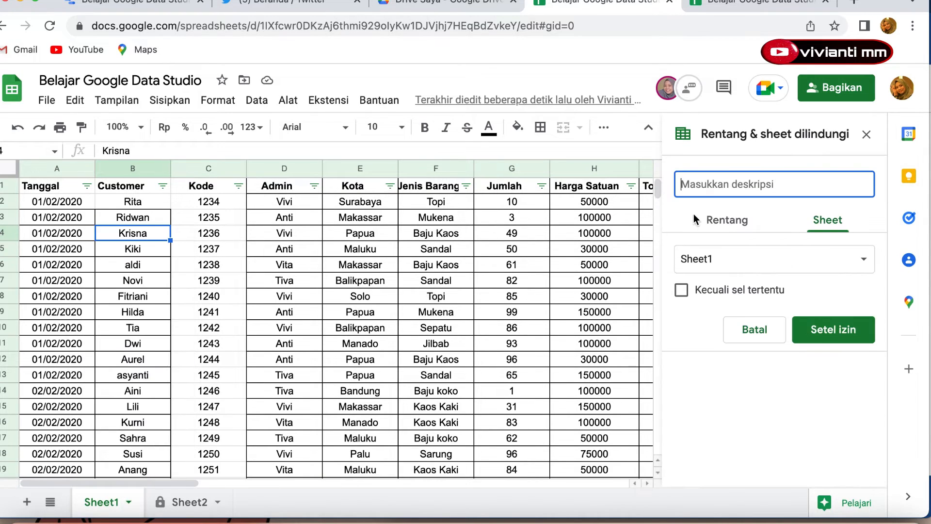
pyautogui.click(728, 230)
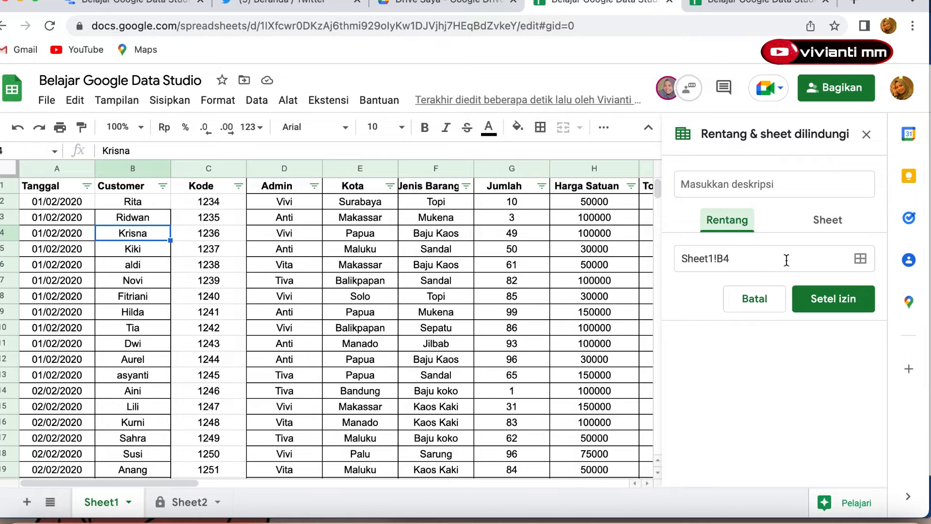
pyautogui.click(860, 268)
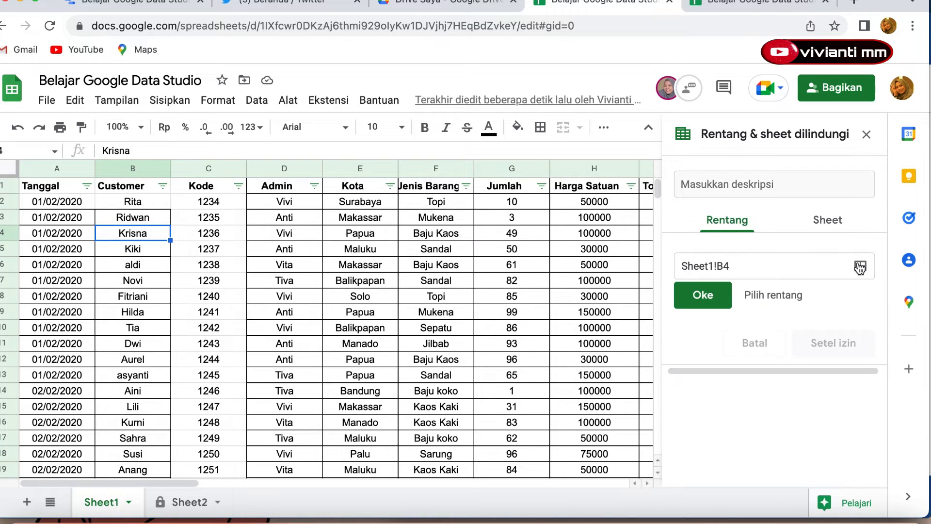
pyautogui.click(735, 266)
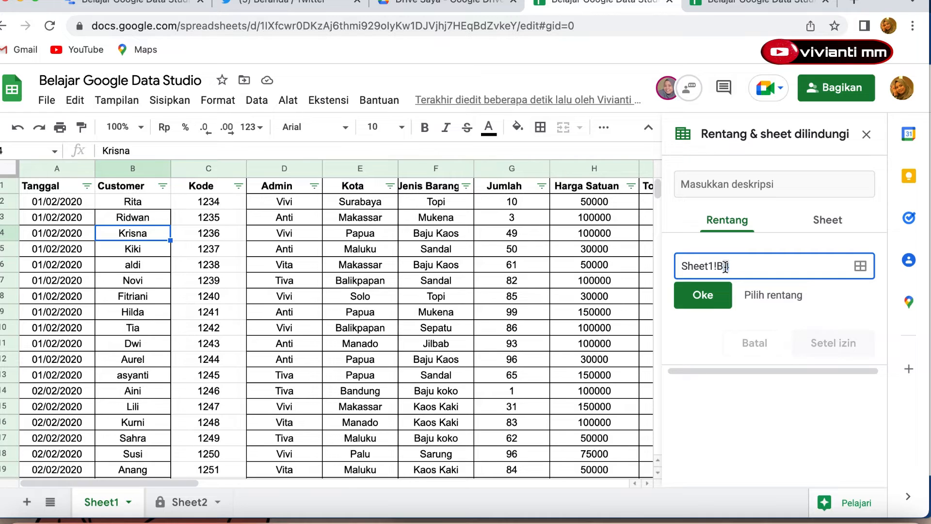
pyautogui.press('BackSpace')
pyautogui.click(711, 301)
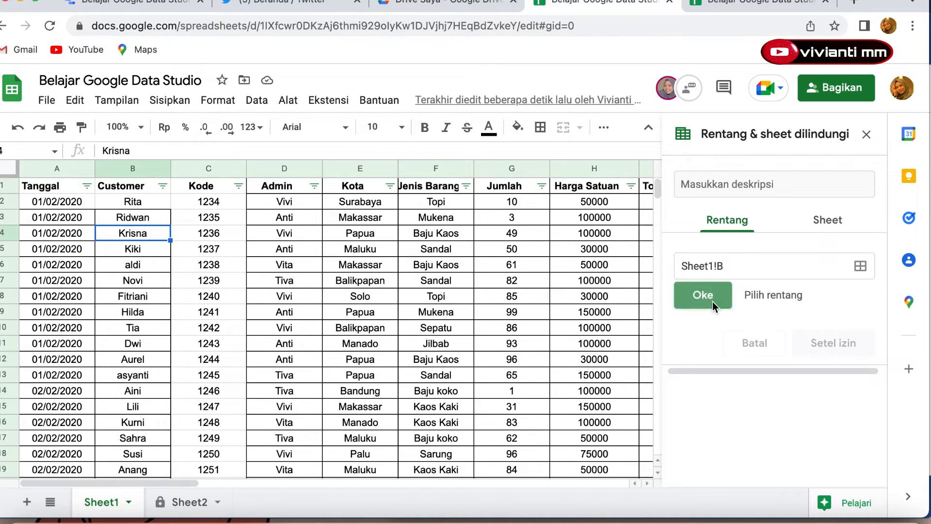
pyautogui.click(732, 257)
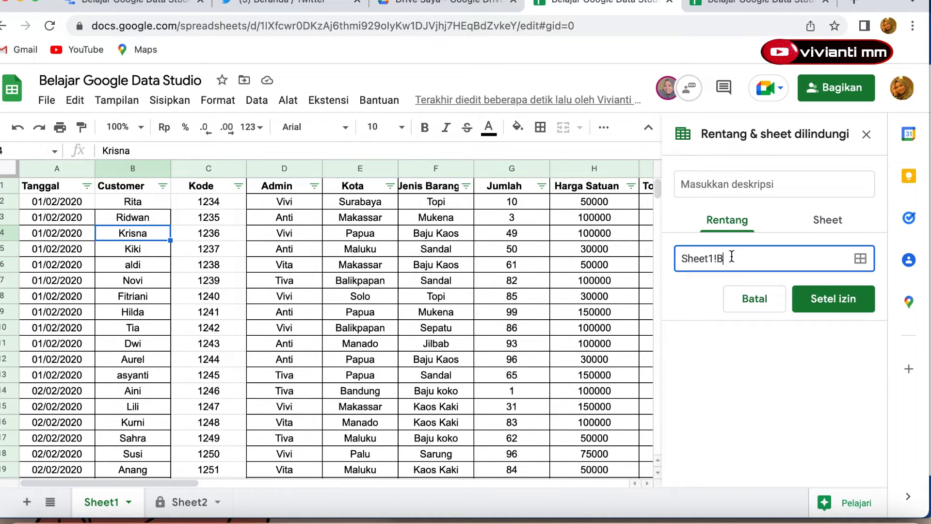
pyautogui.write('1:B')
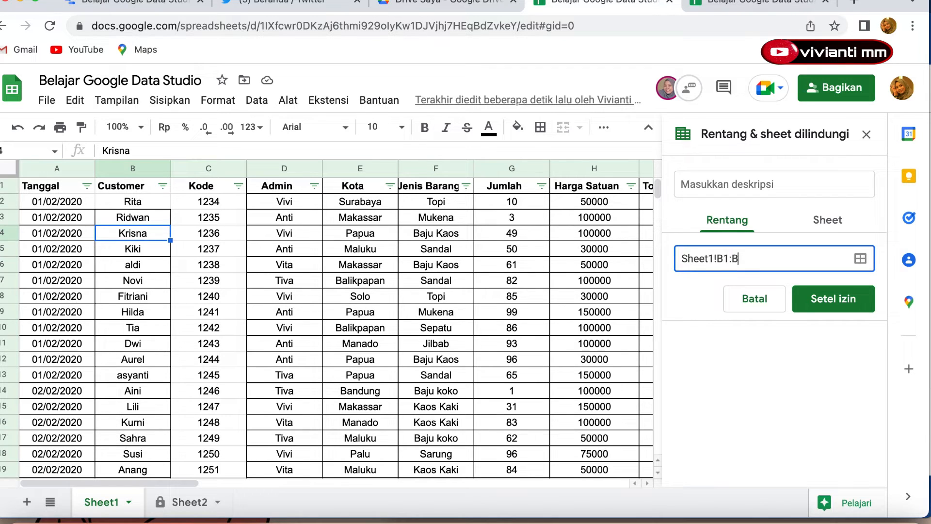
# Step: Restrict editing of the Customer column range to the owner by deselecting the other editor
pyautogui.click(808, 304)
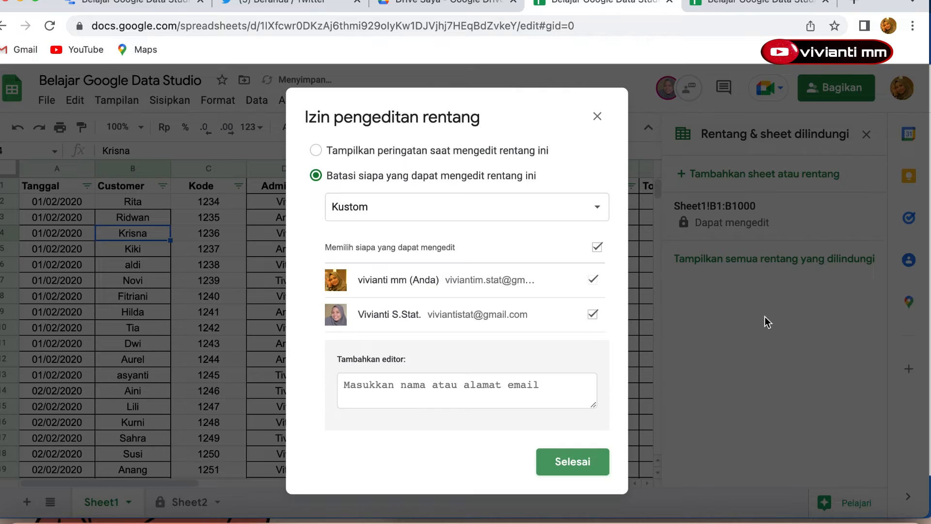
pyautogui.click(592, 316)
pyautogui.click(563, 463)
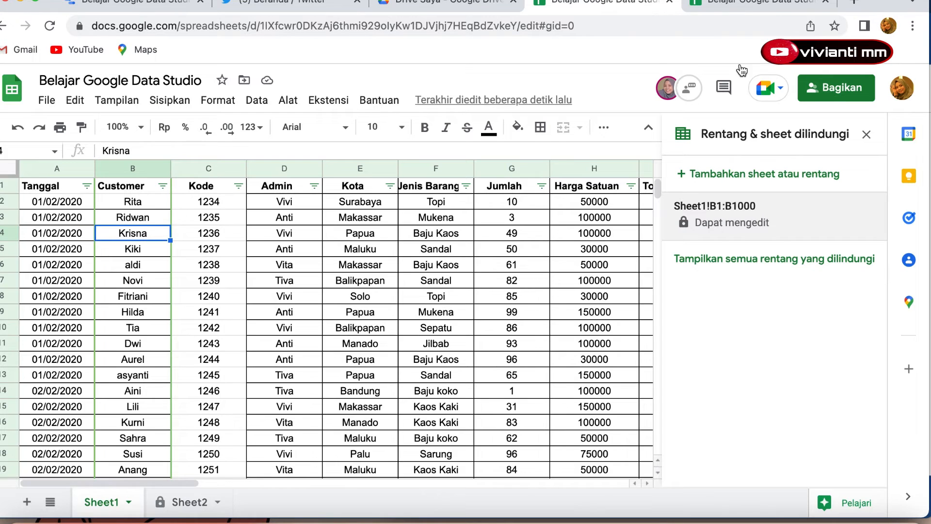
# Step: In the second account's browser tab, check whether cells B2 and B6 of Sheet1's Customer column can be edited
pyautogui.click(738, 4)
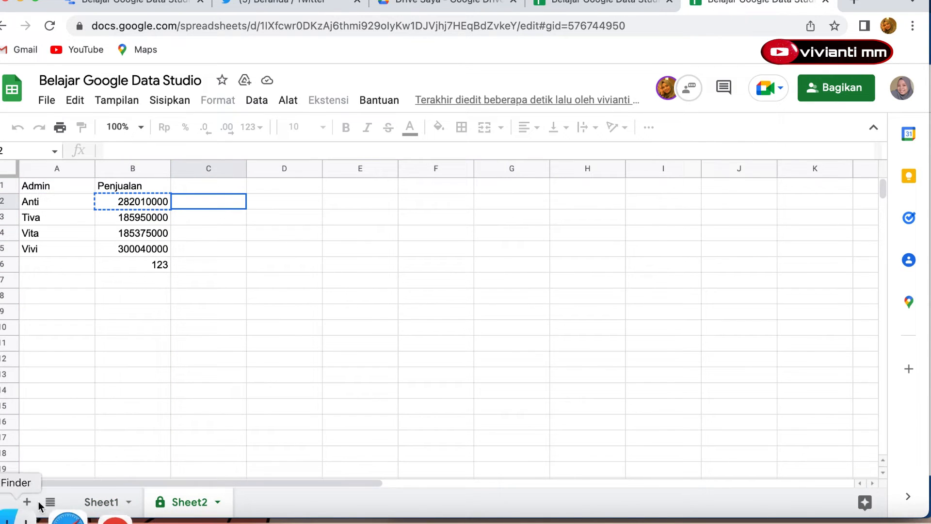
pyautogui.click(105, 504)
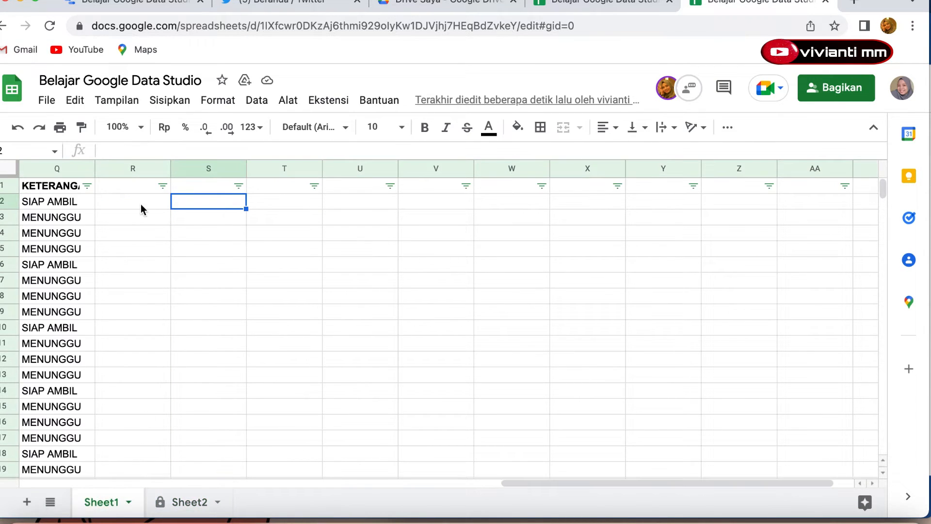
pyautogui.hscroll(-10, 154, 211)
pyautogui.doubleClick(152, 209)
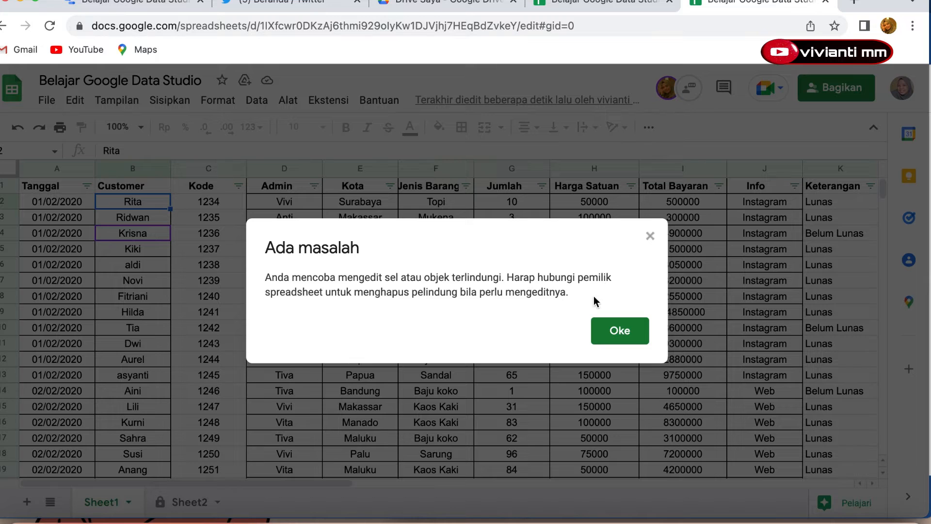
pyautogui.click(635, 330)
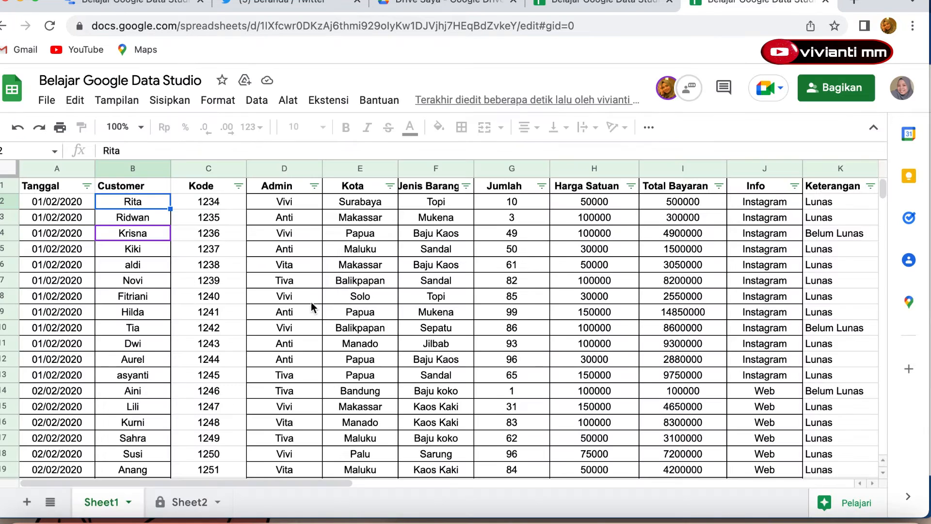
pyautogui.doubleClick(150, 260)
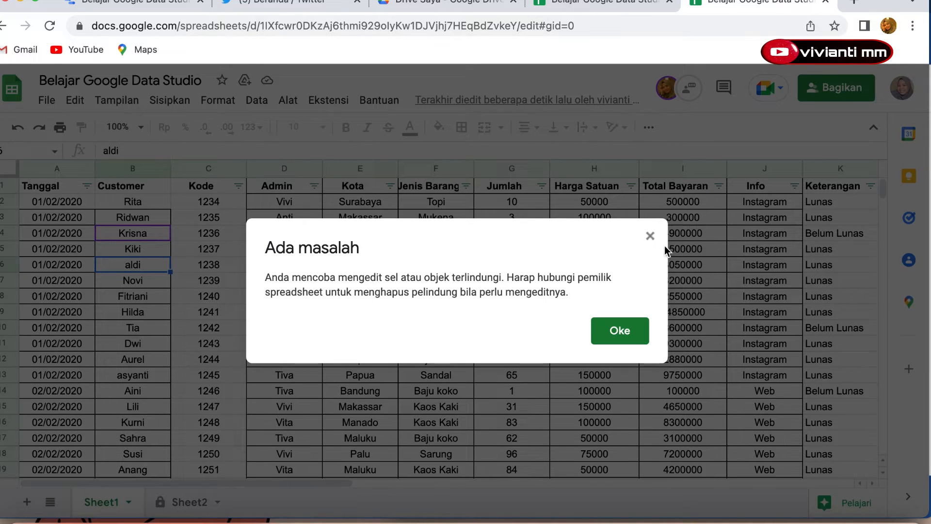
pyautogui.click(653, 237)
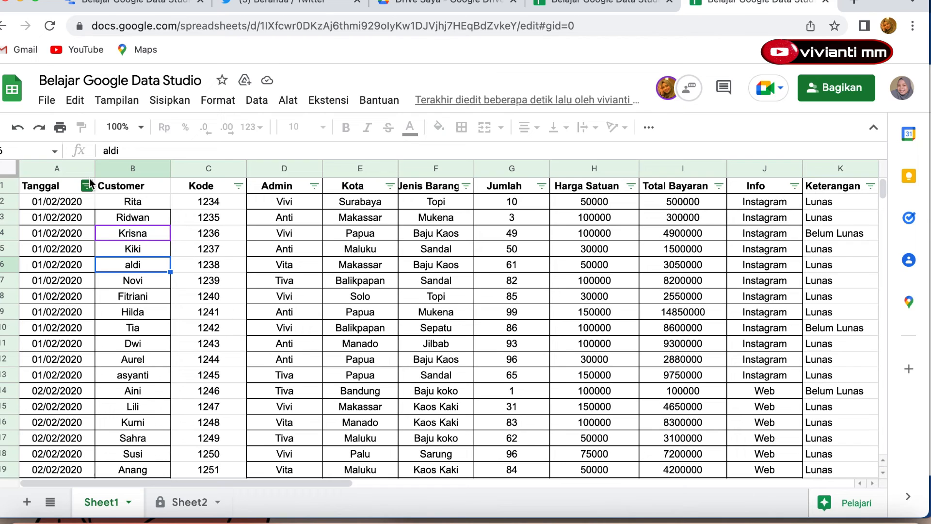
# Step: From the second account, change the admin name in cell D2 of Sheet1 to the one used in D3
pyautogui.click(571, 7)
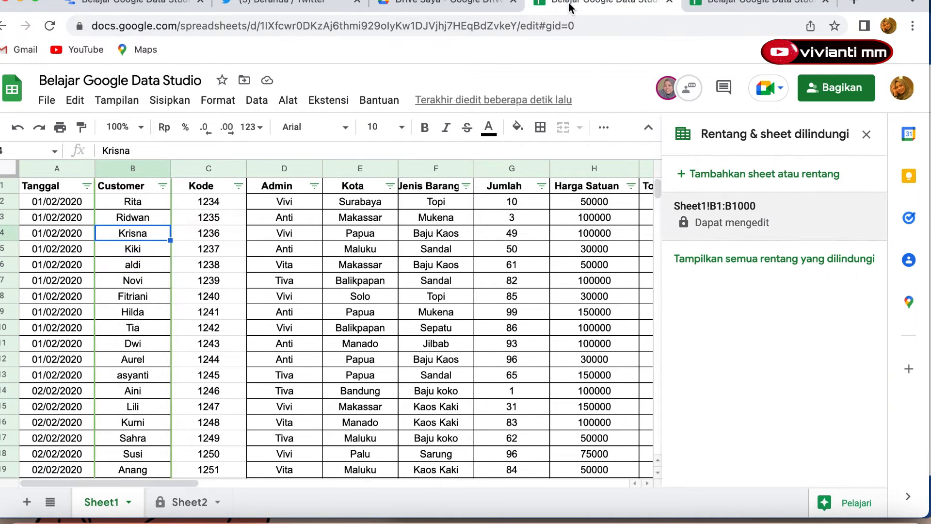
pyautogui.click(747, 6)
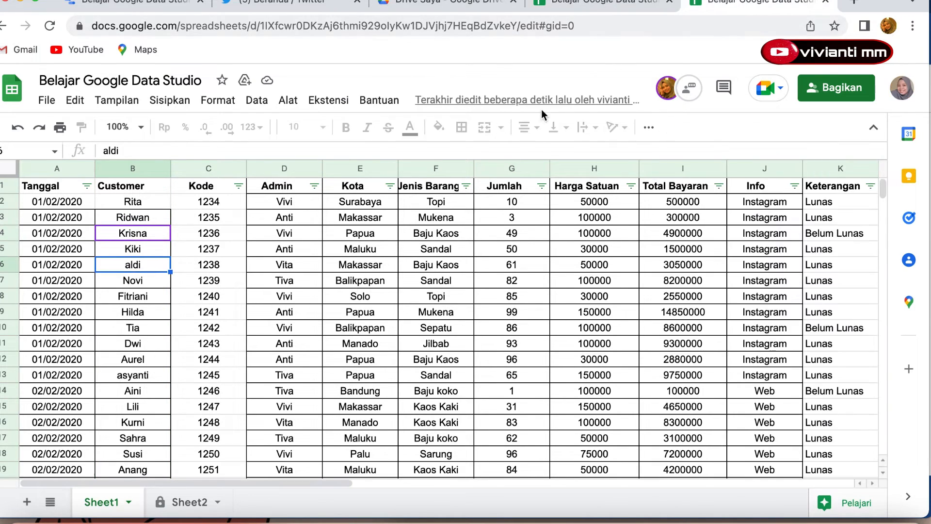
pyautogui.click(254, 205)
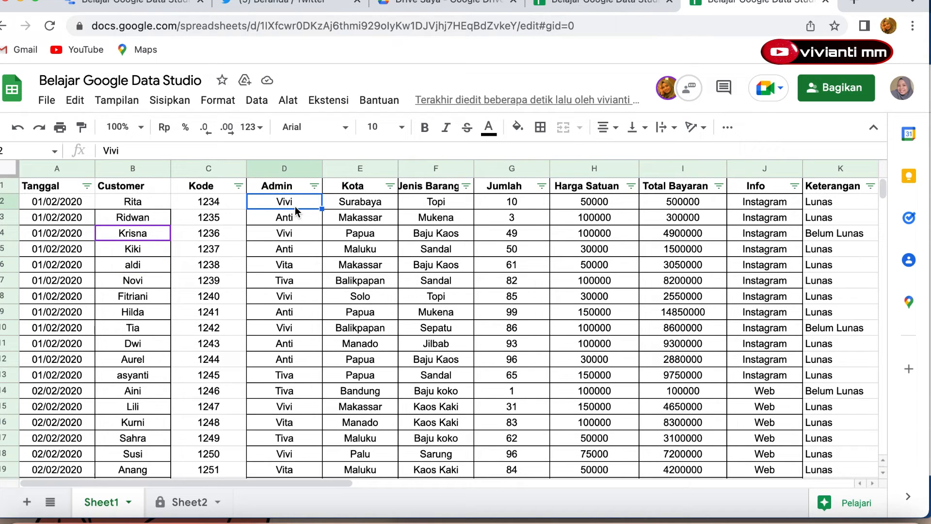
pyautogui.write('Anti')
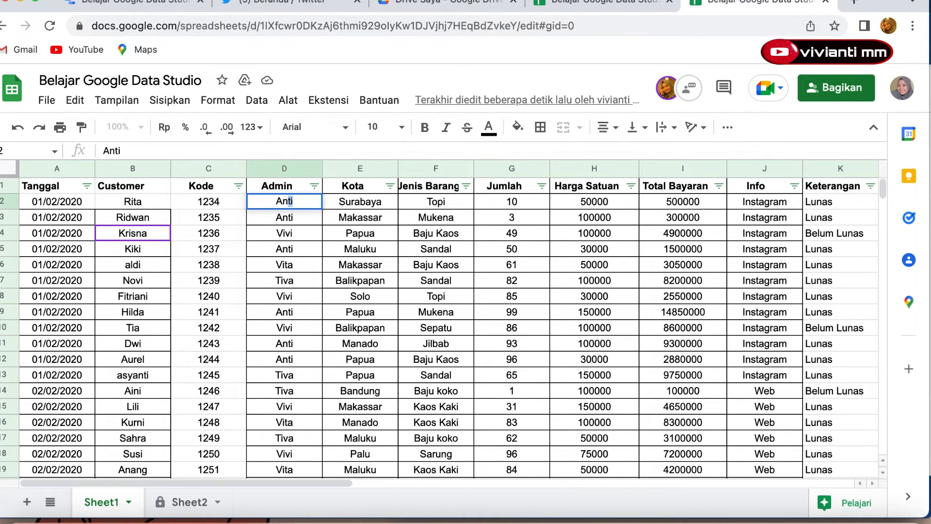
pyautogui.press('Return')
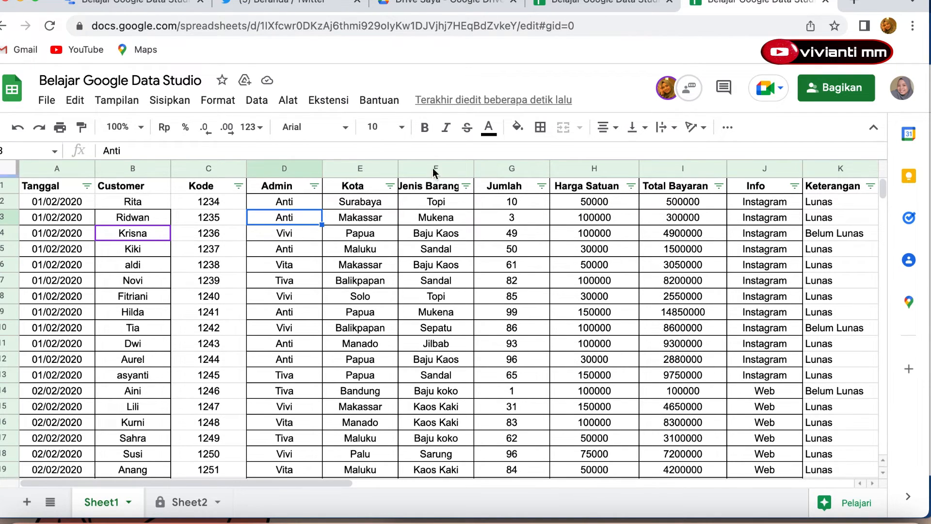
# Step: In the owner's browser tab, add a protected range for Sheet1's whole Kode column, Sheet1!C:C, with the description "Hanya di Isi Oleh Admin"
pyautogui.click(583, 5)
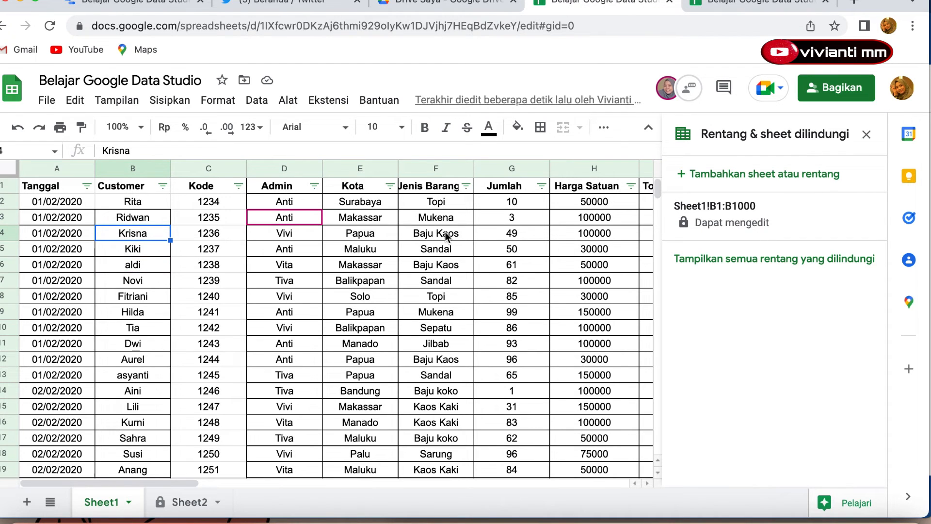
pyautogui.click(213, 168)
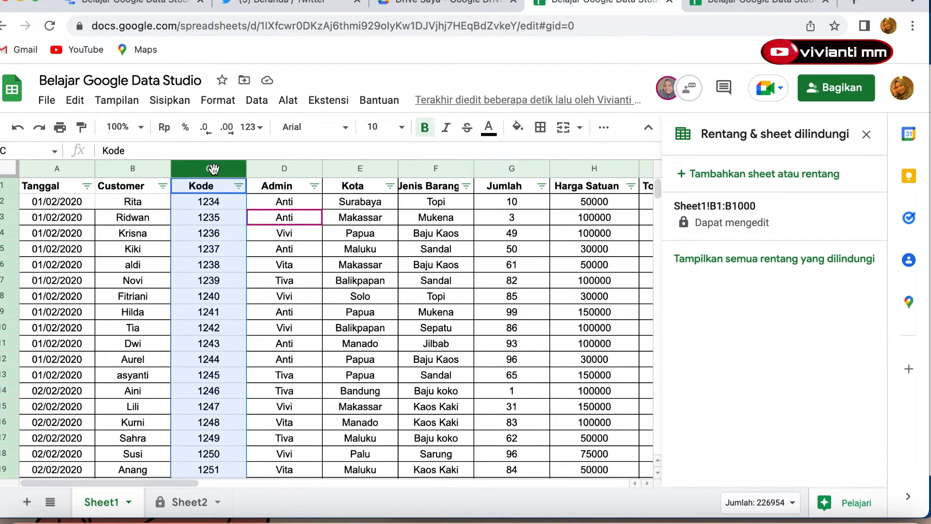
pyautogui.click(701, 175)
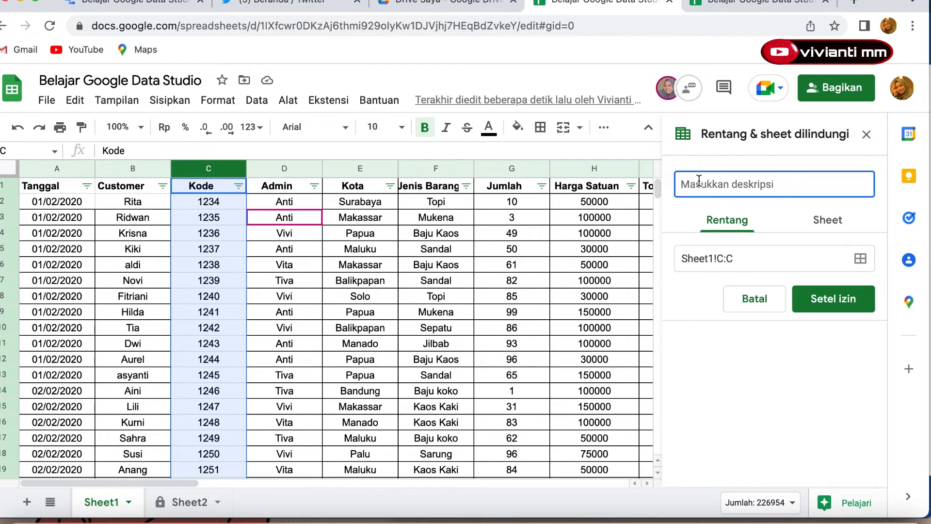
pyautogui.write('HAnya')
pyautogui.press('BackSpace')
pyautogui.press('BackSpace')
pyautogui.press('BackSpace')
pyautogui.press('BackSpace')
pyautogui.write('anya di Isi Oleh Admin')
pyautogui.press('Return')
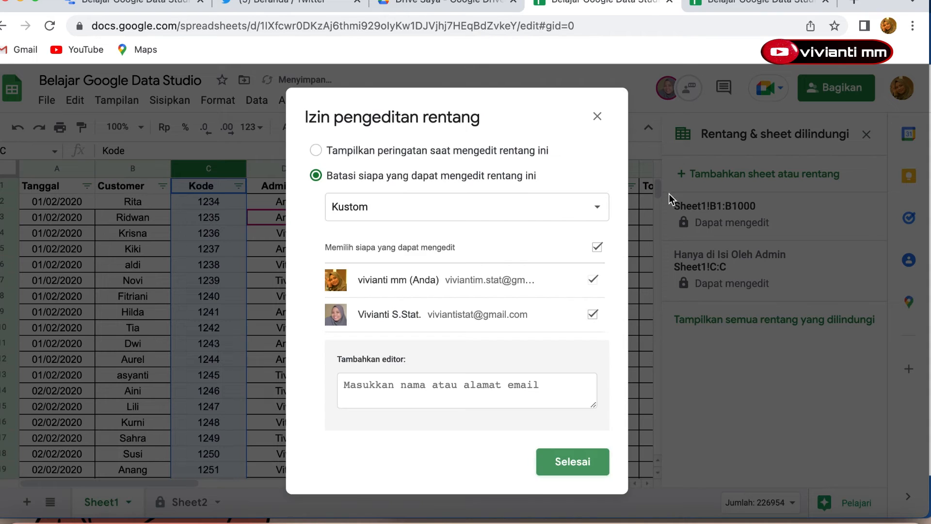
# Step: Restrict editing of the Kode column range to the owner by deselecting the other editor under custom permissions
pyautogui.click(594, 315)
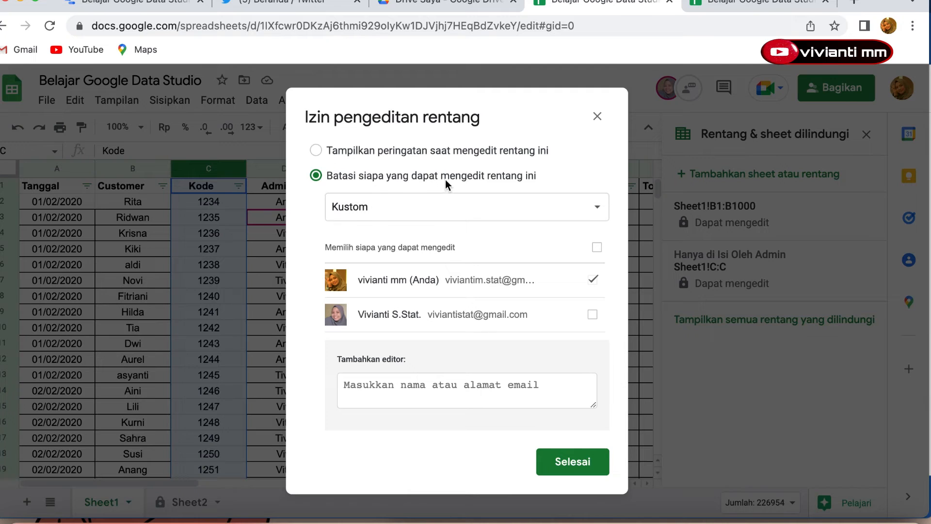
pyautogui.click(314, 151)
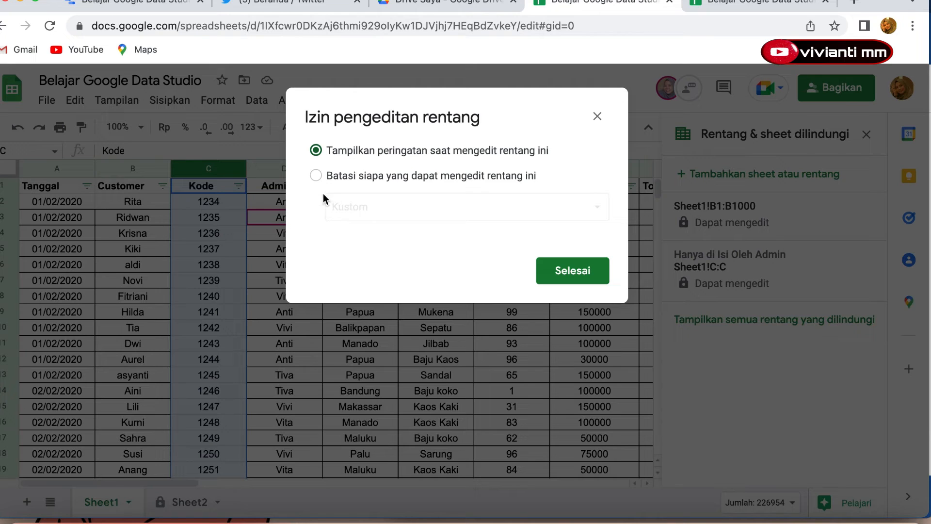
pyautogui.click(316, 176)
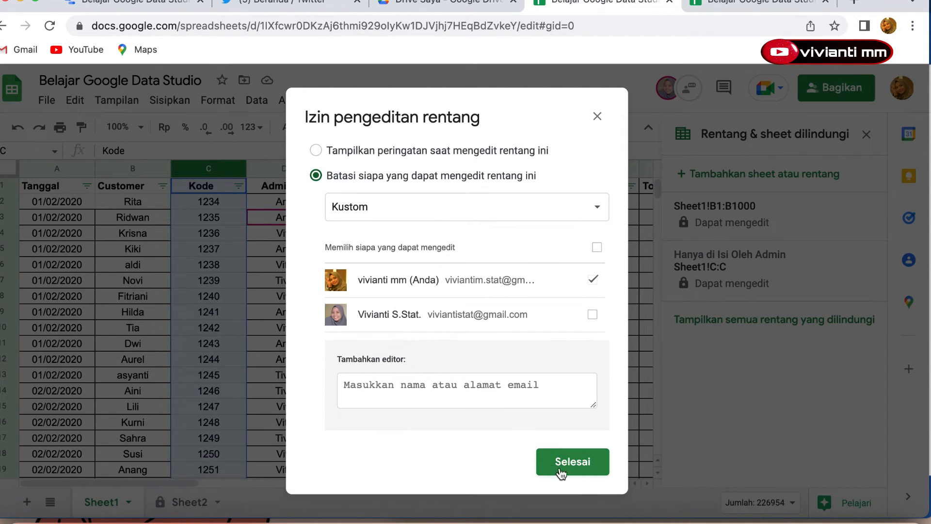
pyautogui.click(587, 466)
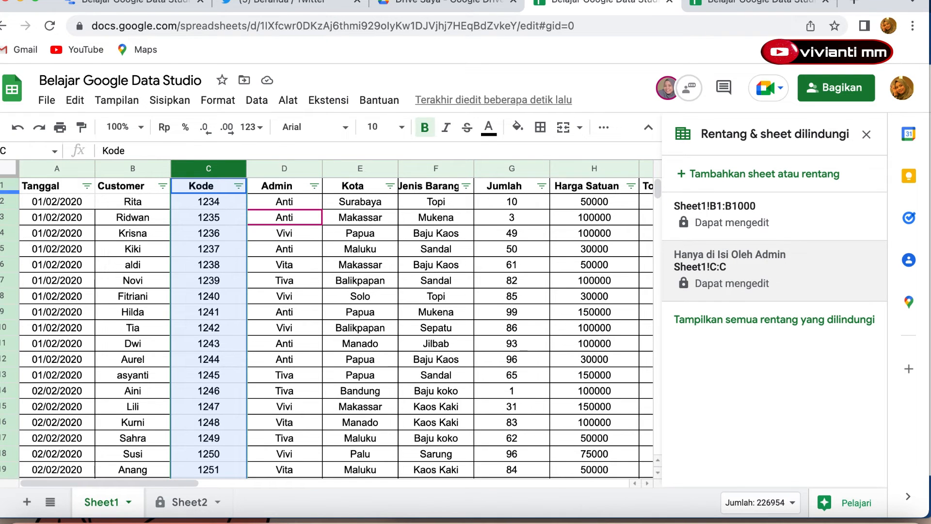
# Step: In the second account's browser tab, check whether cell C2 of Sheet1's Kode column can be edited
pyautogui.click(763, 5)
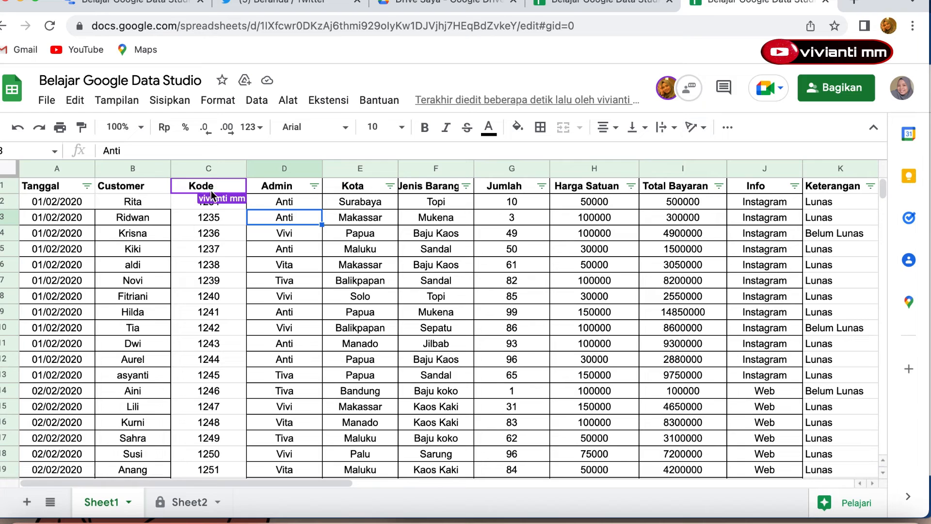
pyautogui.click(206, 205)
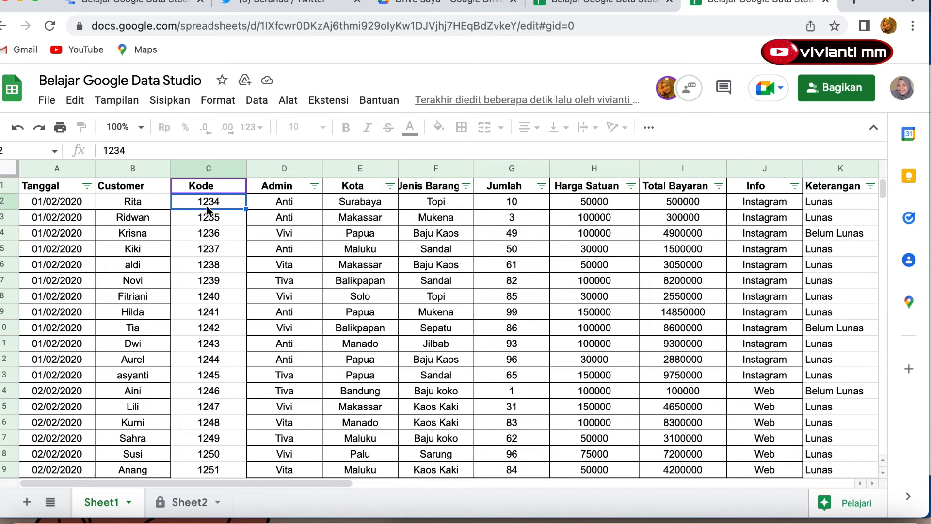
pyautogui.doubleClick(206, 206)
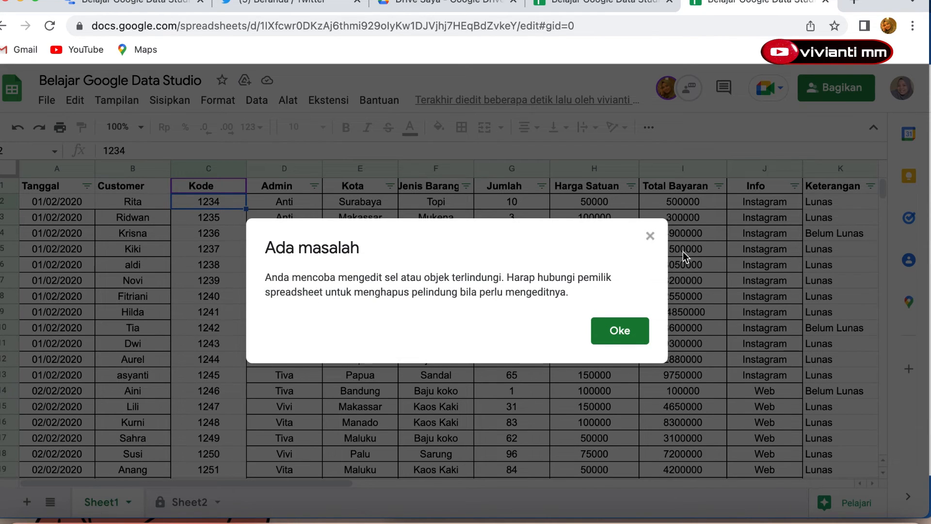
pyautogui.click(650, 237)
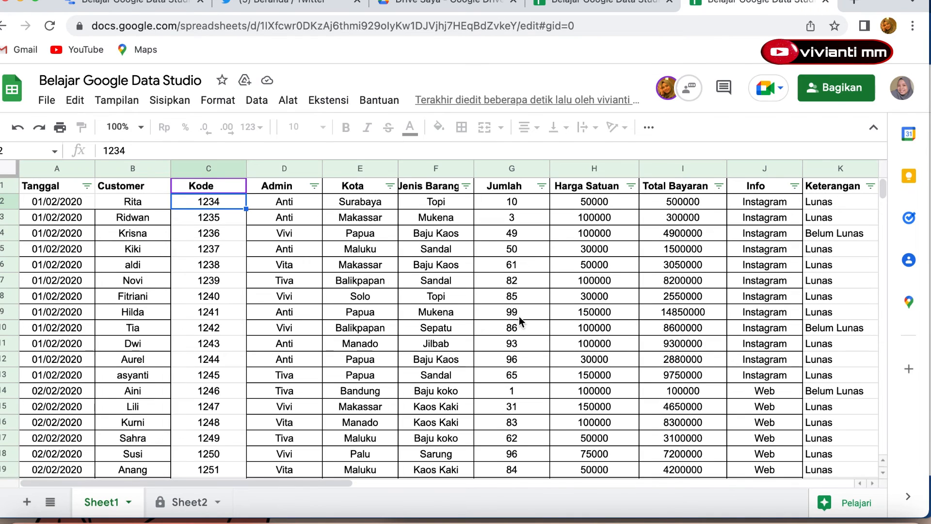